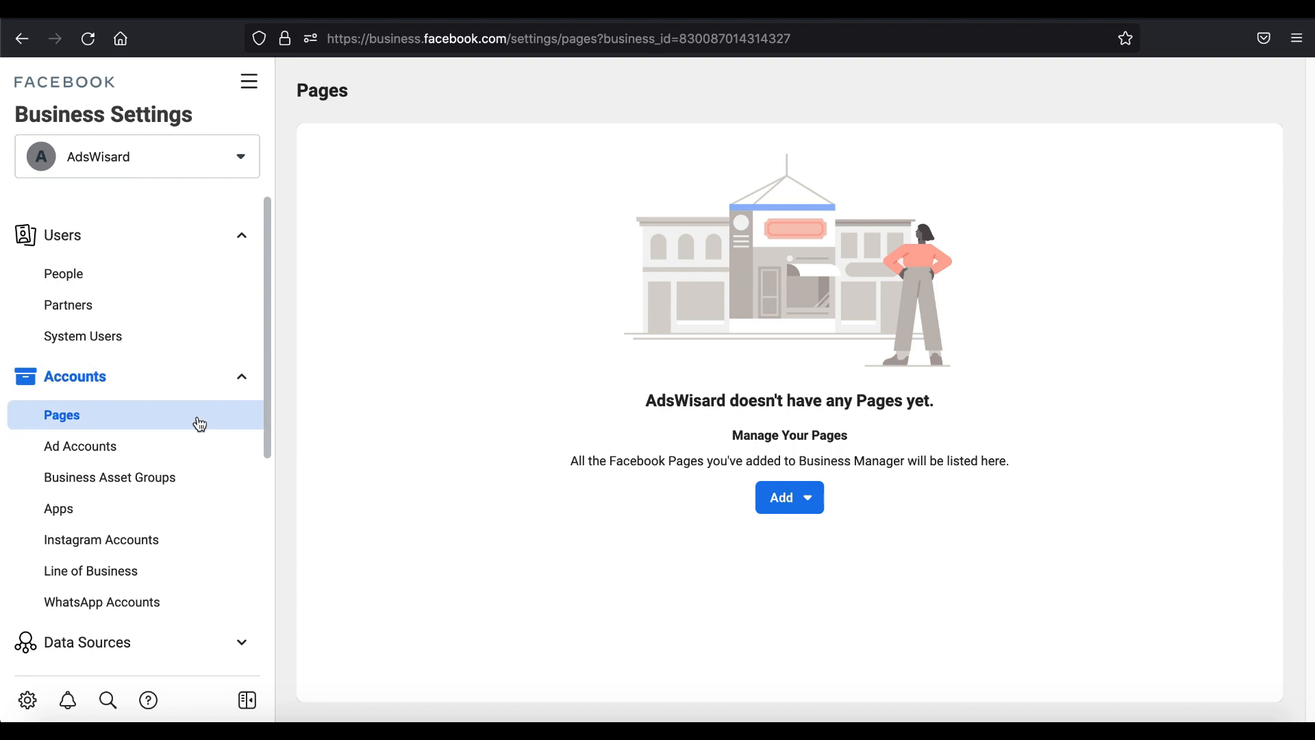
Try to create a new business Page named Everyday Gadget with the category Electronics.
drag(655, 401, 857, 432)
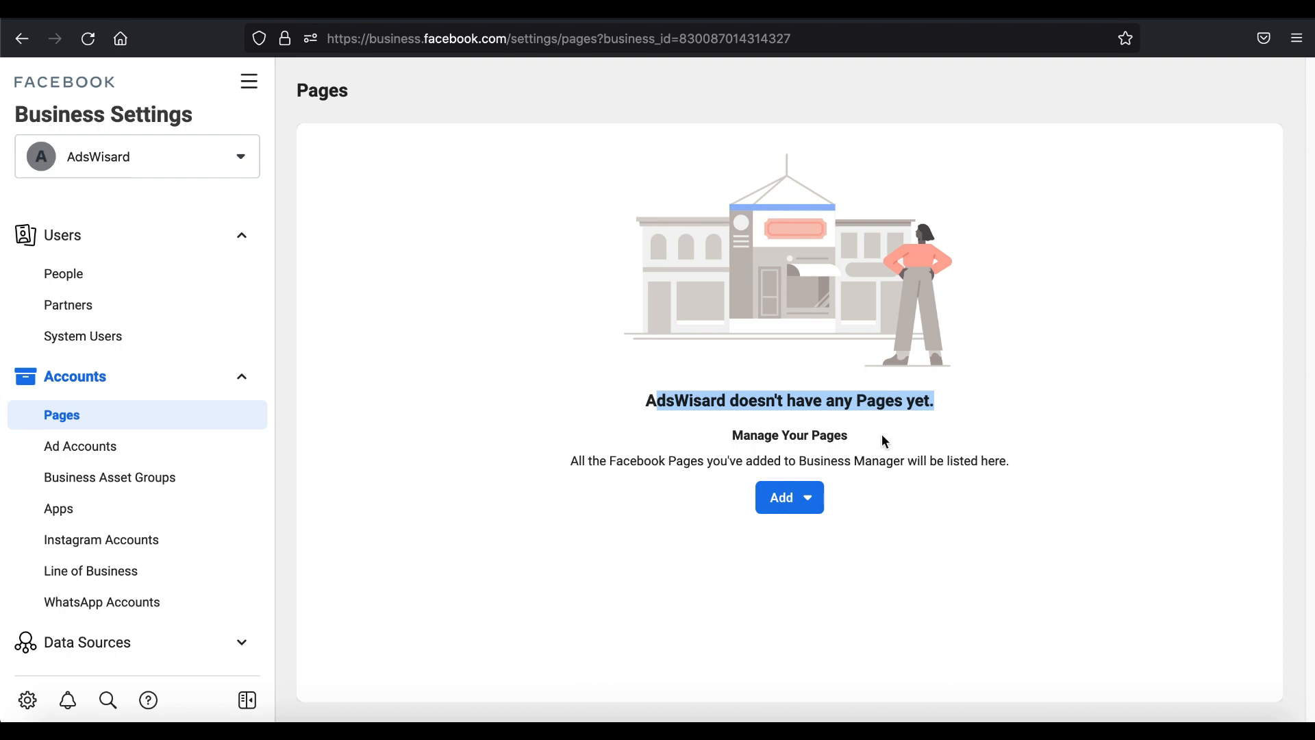
click(793, 509)
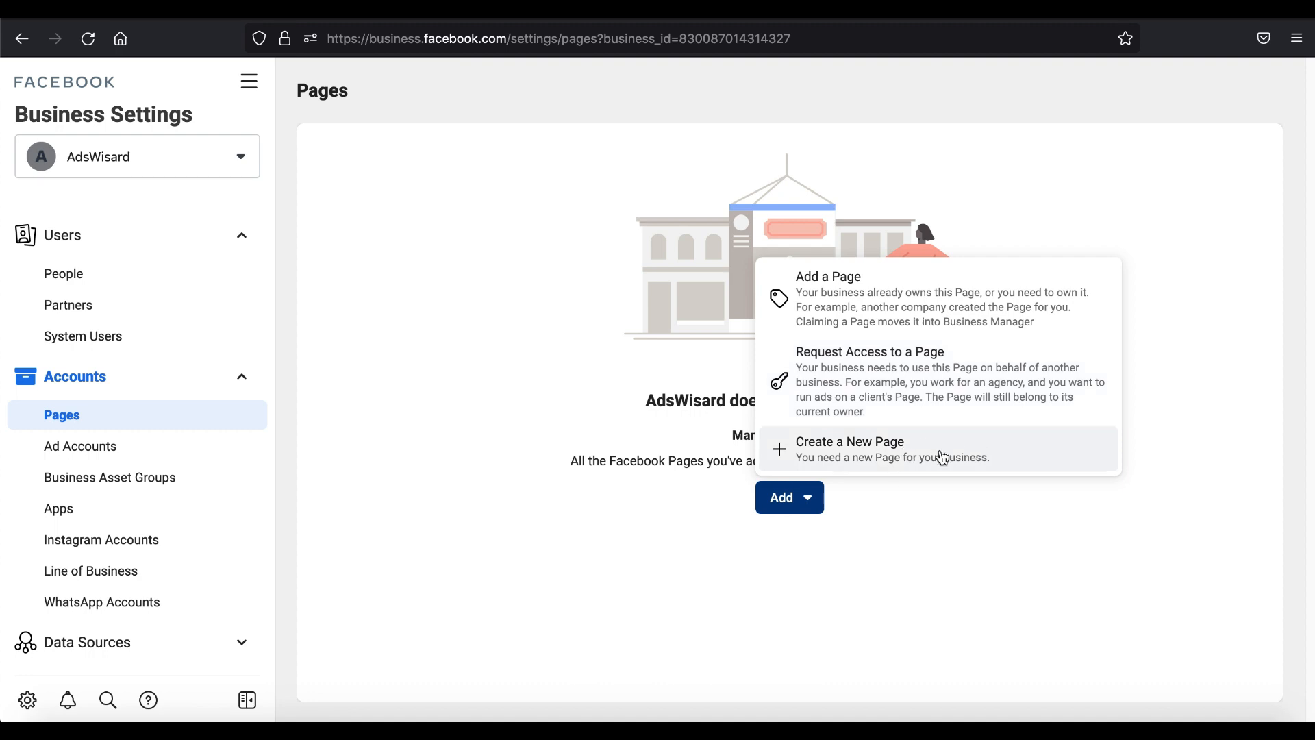
click(911, 452)
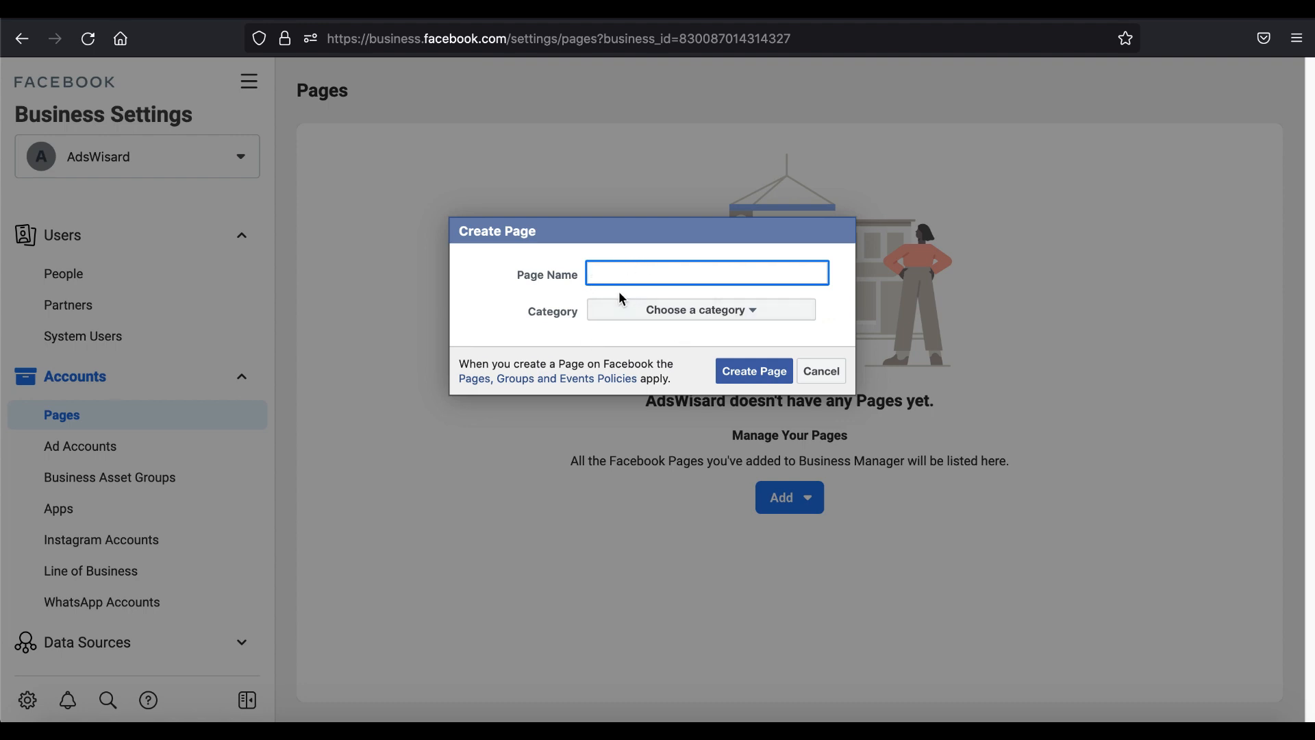
text(Ev)
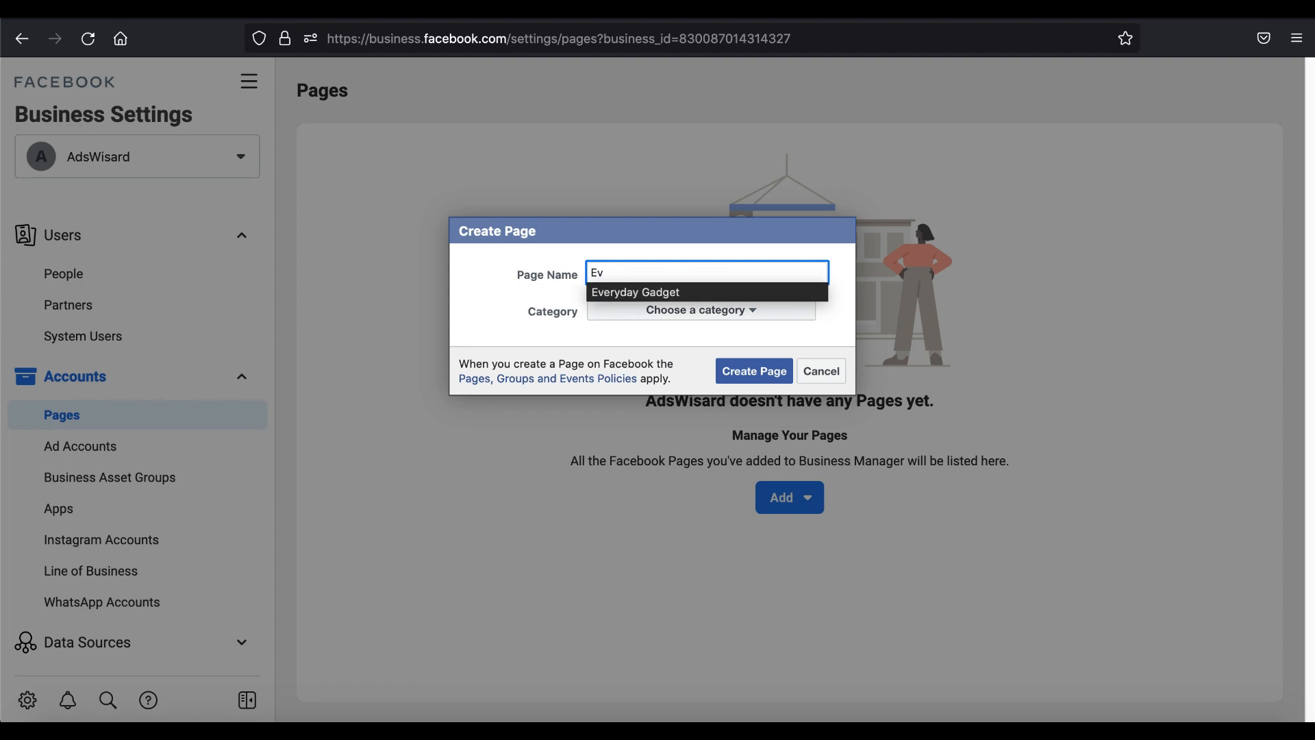
click(606, 293)
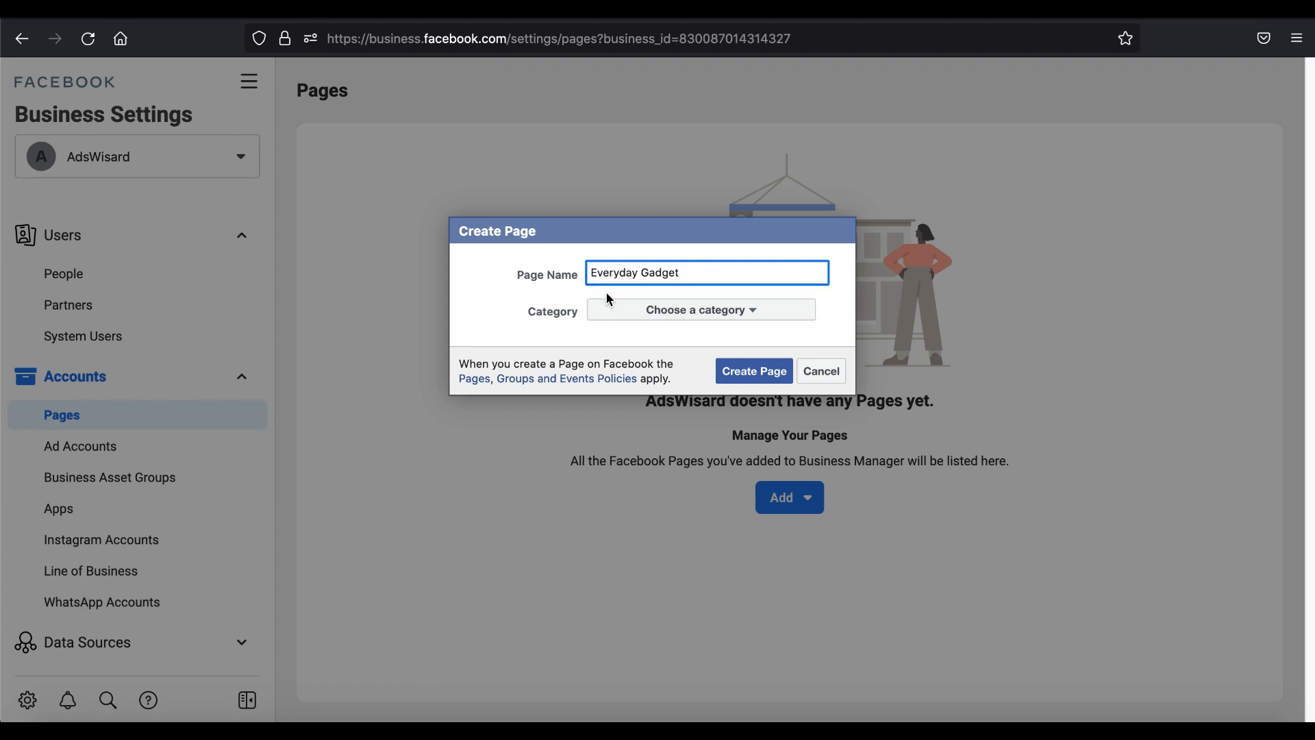
click(623, 314)
scroll(781, 382, down, 3)
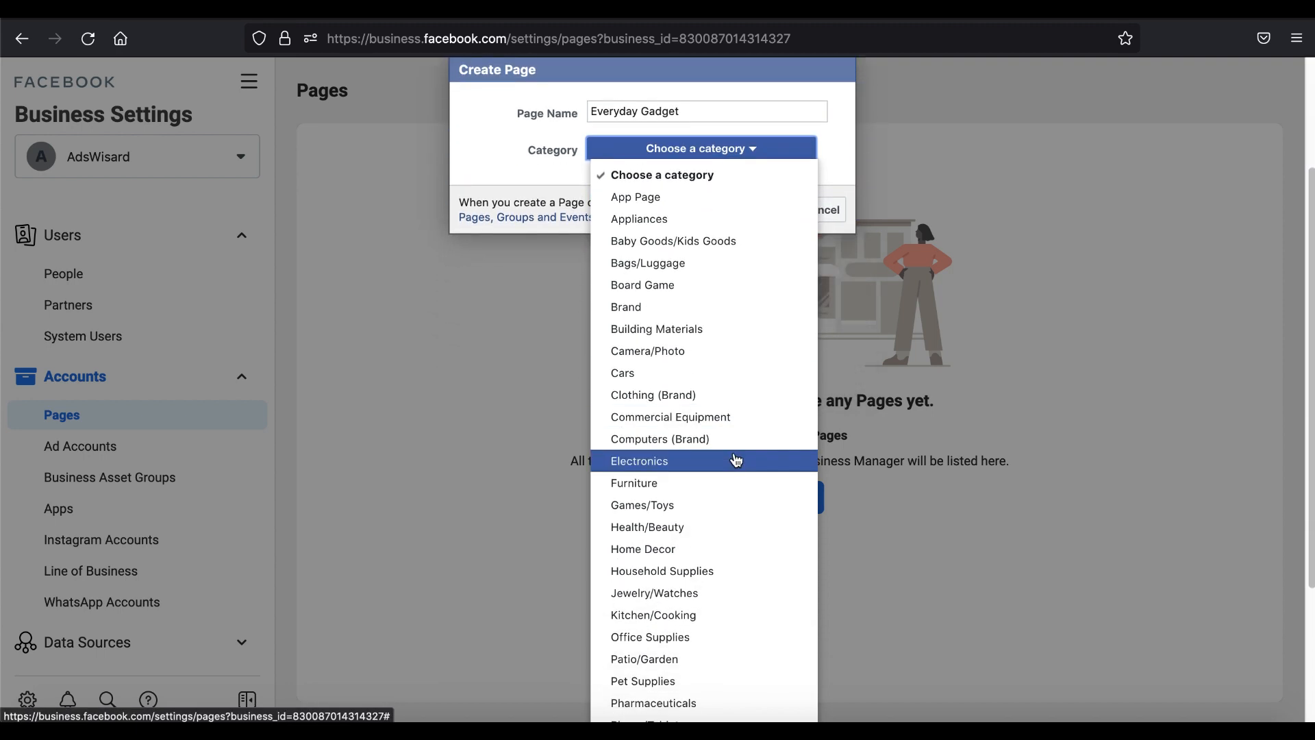
scroll(736, 460, down, 2)
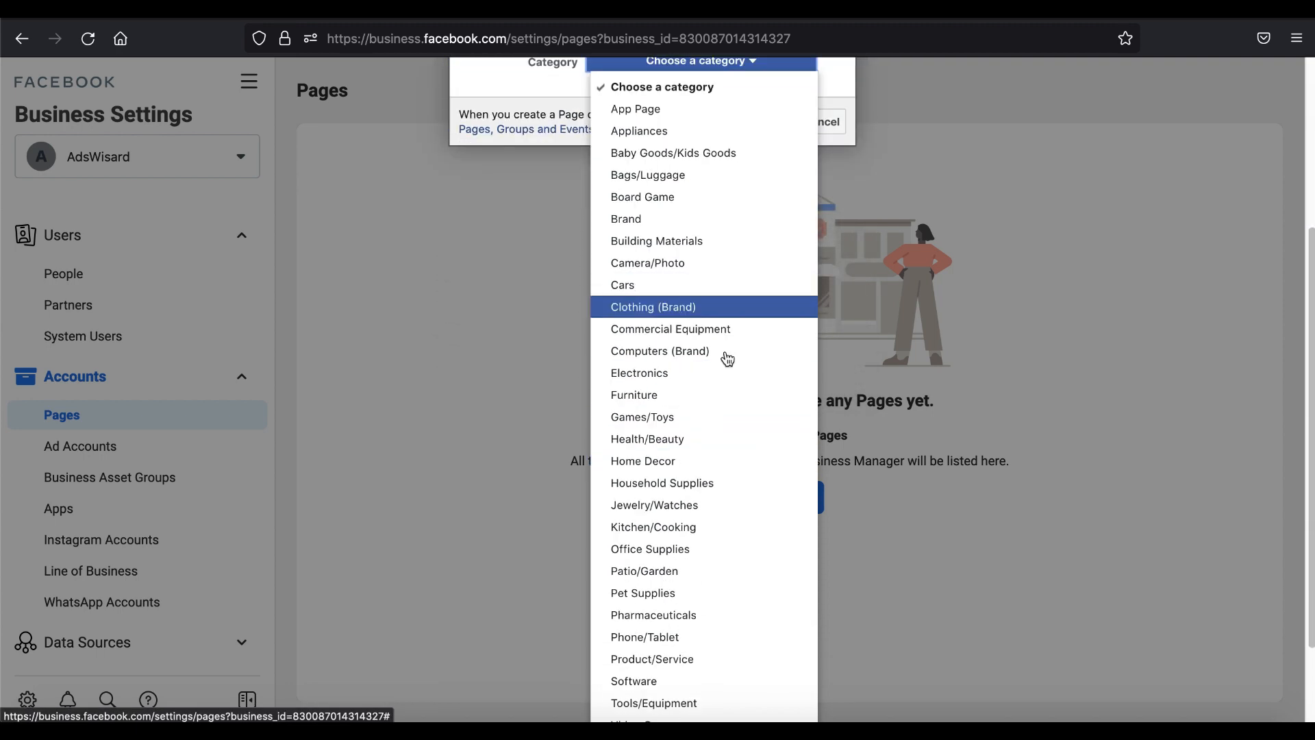
click(713, 373)
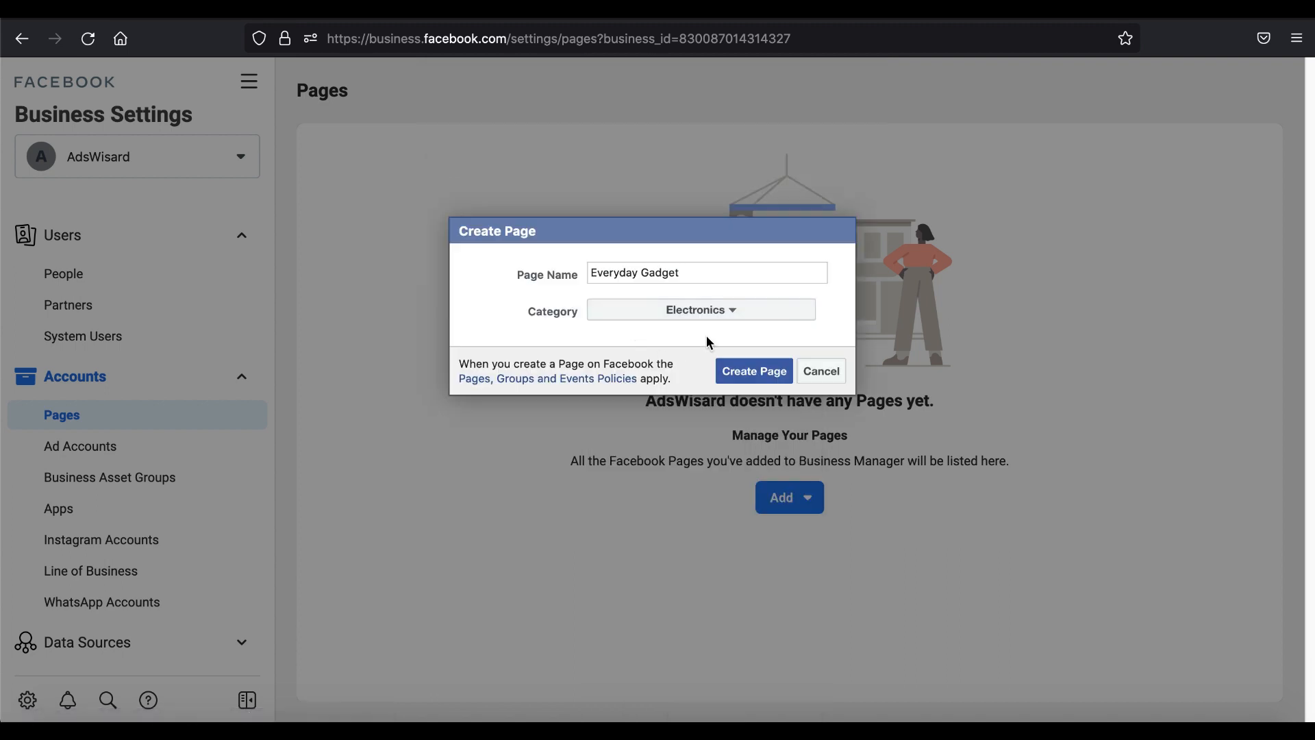
click(772, 384)
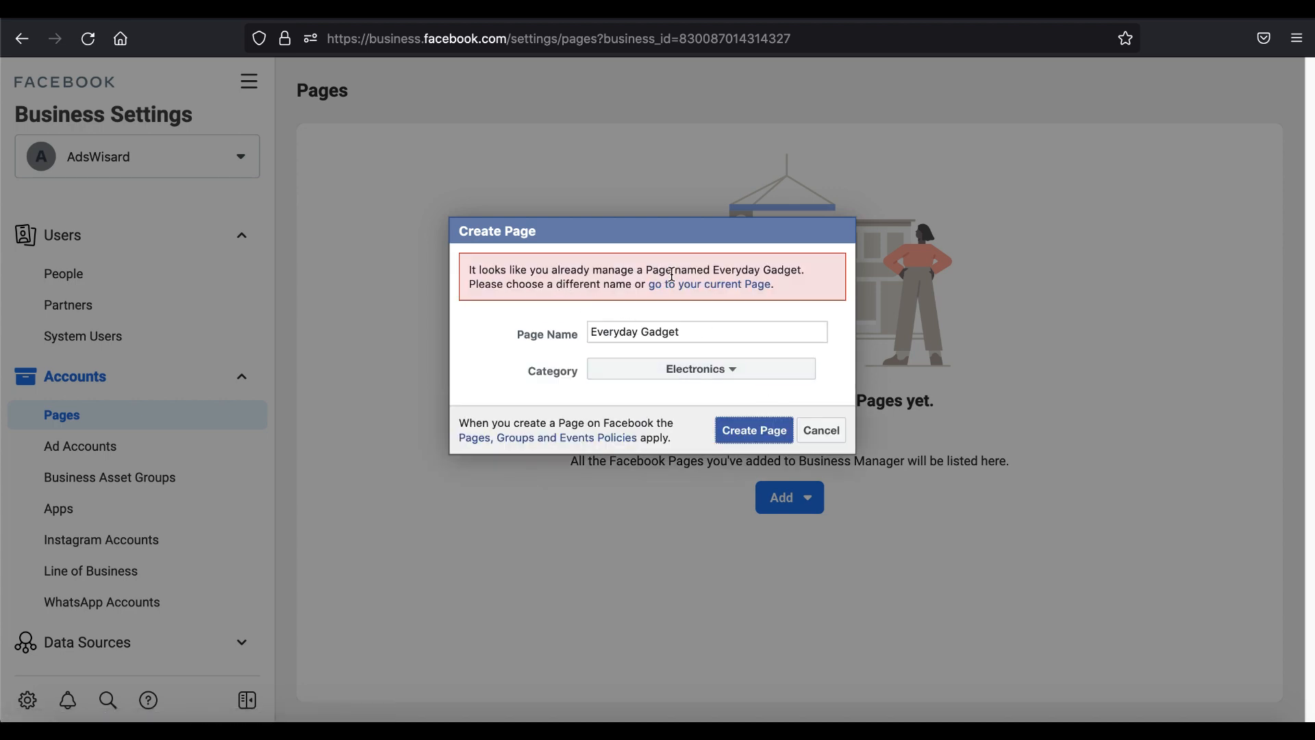
Change the Page name to Trending Gadget and create the Page.
mouse_move(710, 294)
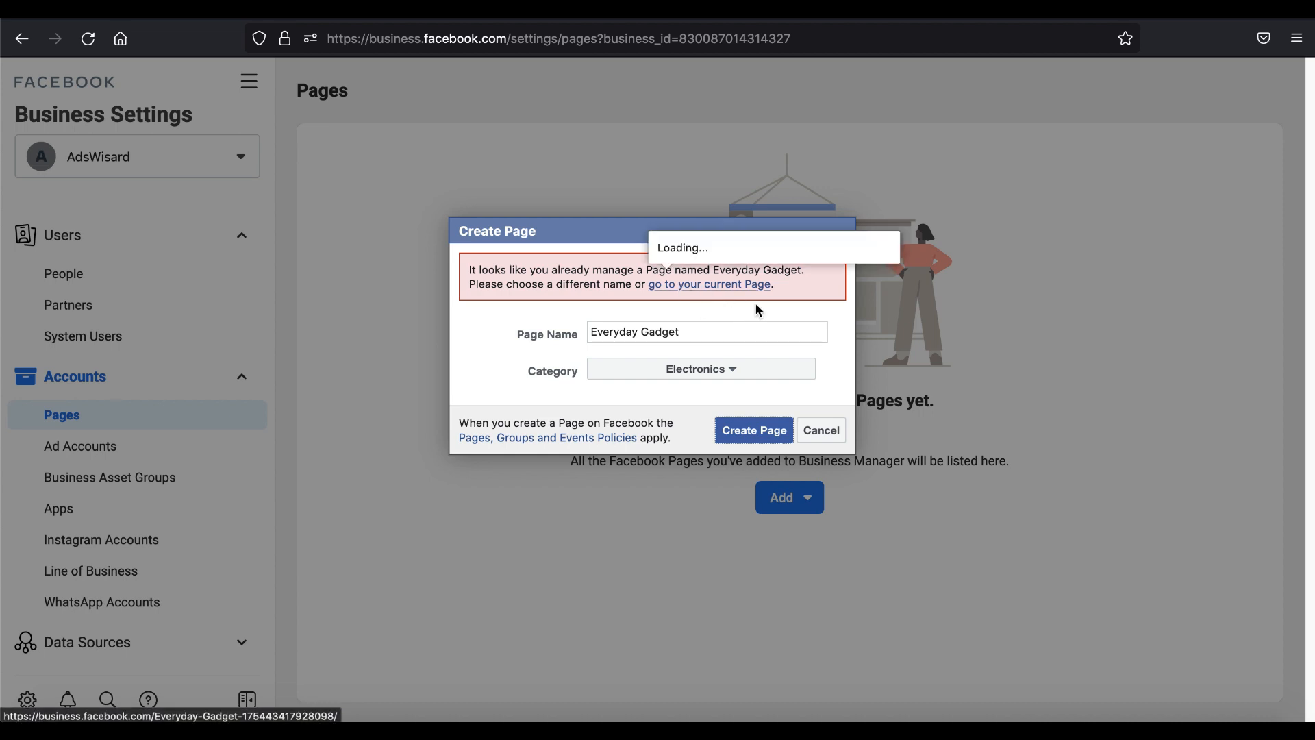
click(622, 337)
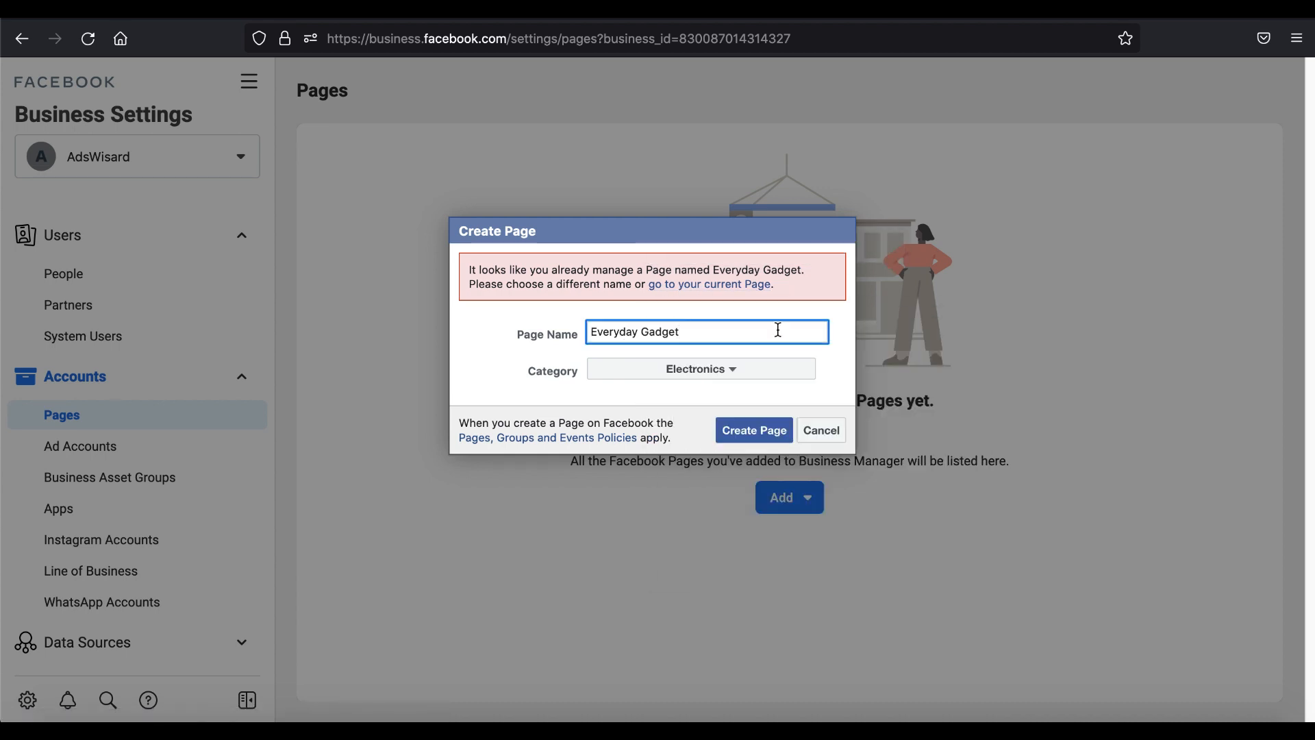
drag(527, 360, 587, 338)
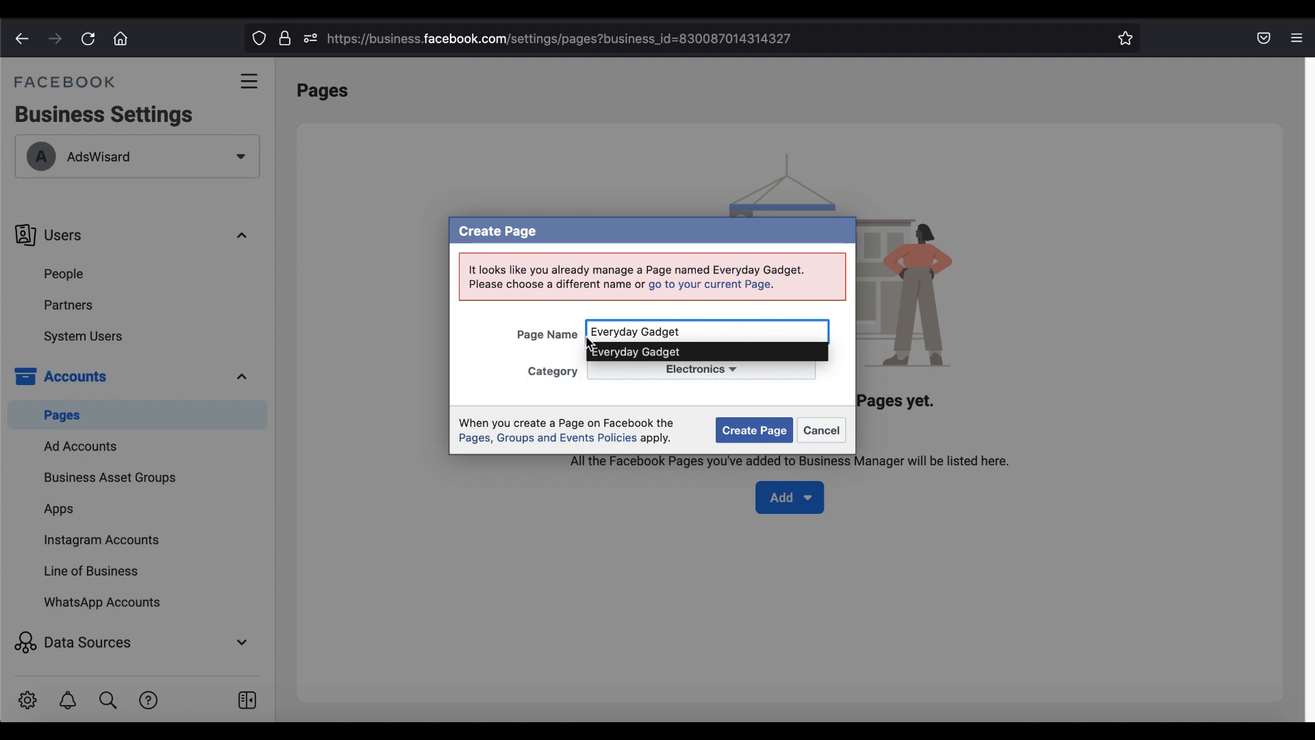
key(ctrl+a)
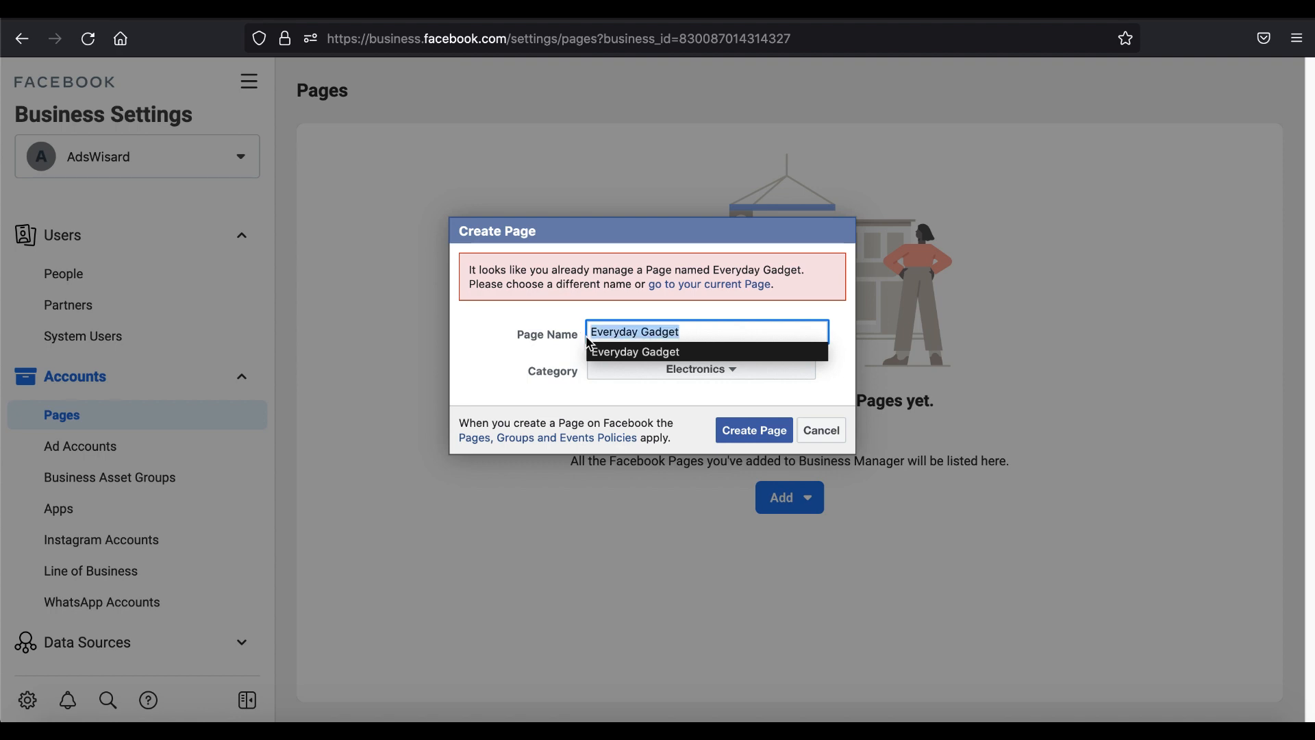
text(Tre)
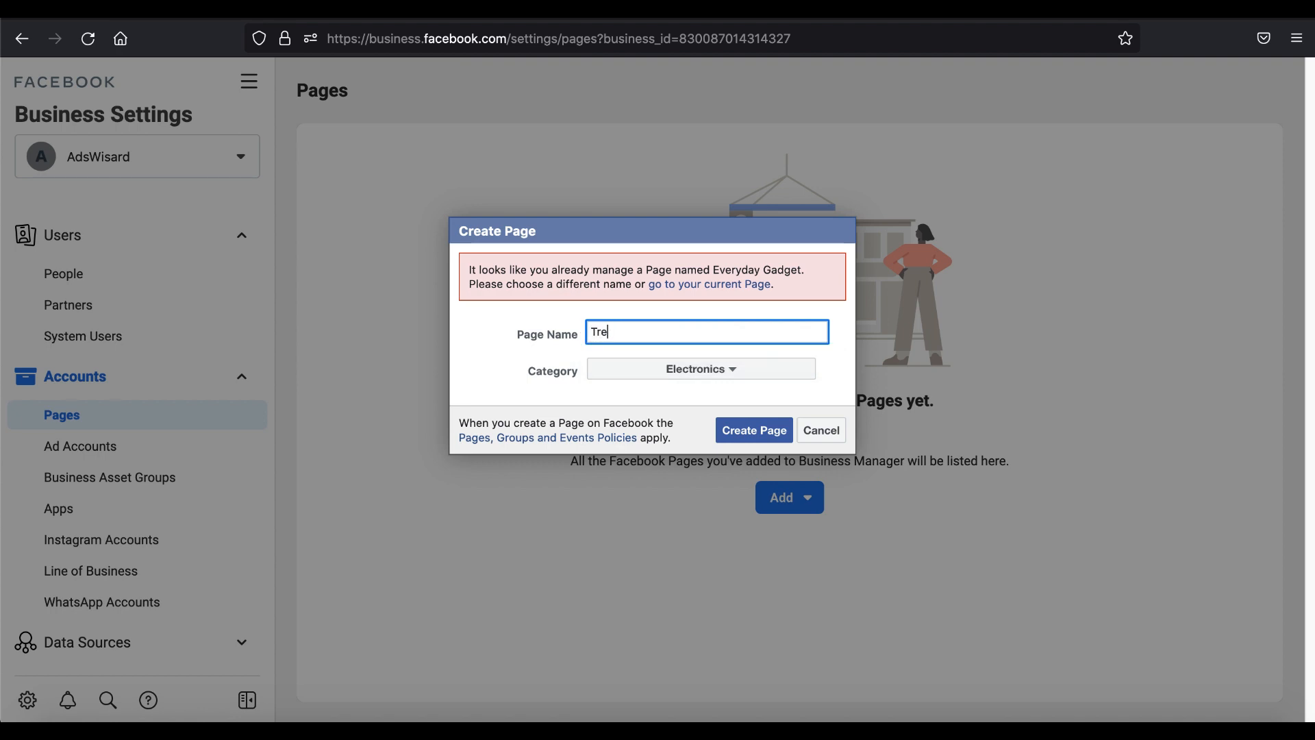
text(nding Gadgeet)
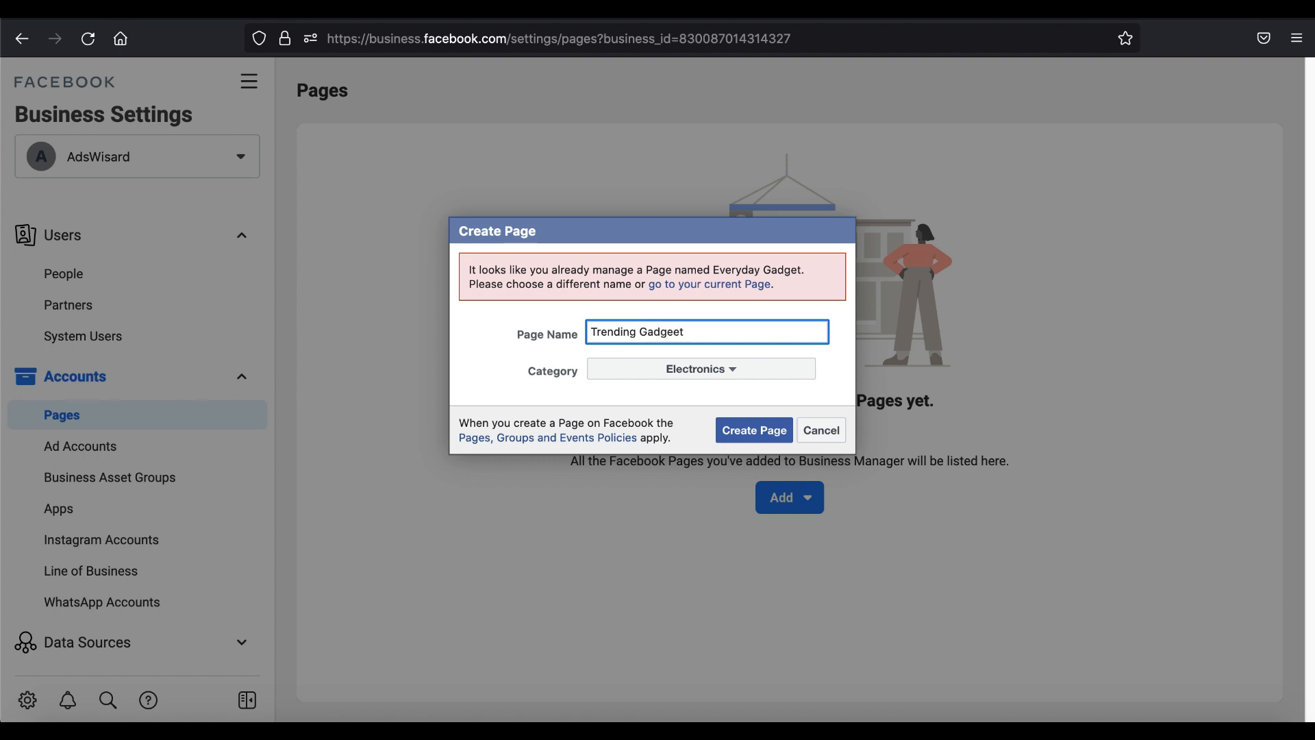
key(BackSpace)
key(BackSpace)
text(t)
click(726, 429)
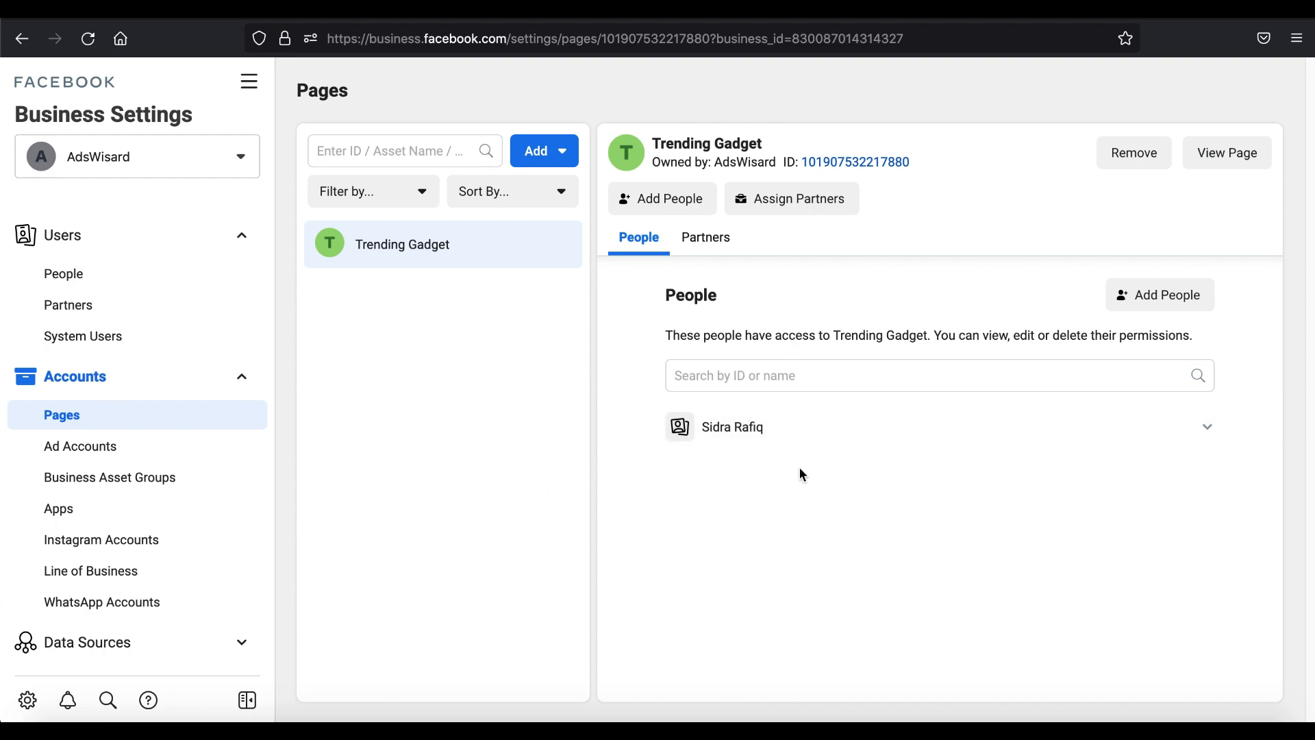
click(76, 274)
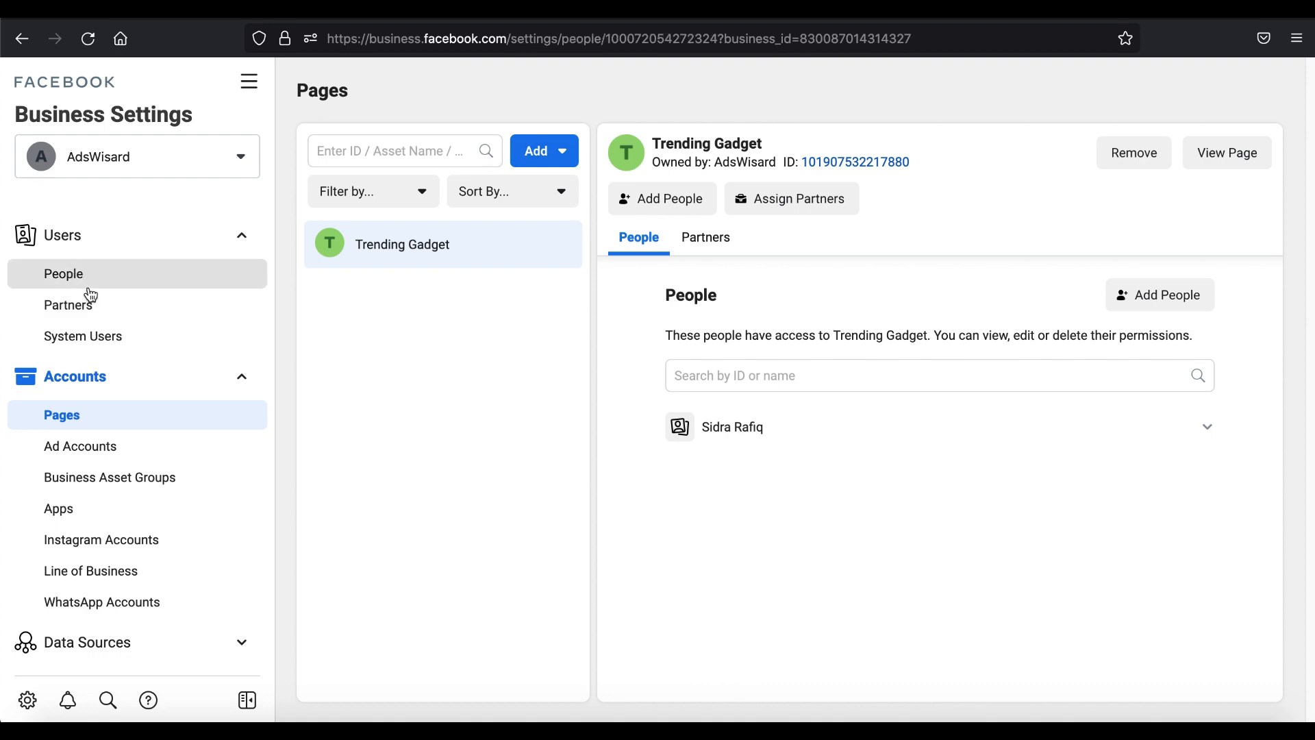
click(133, 428)
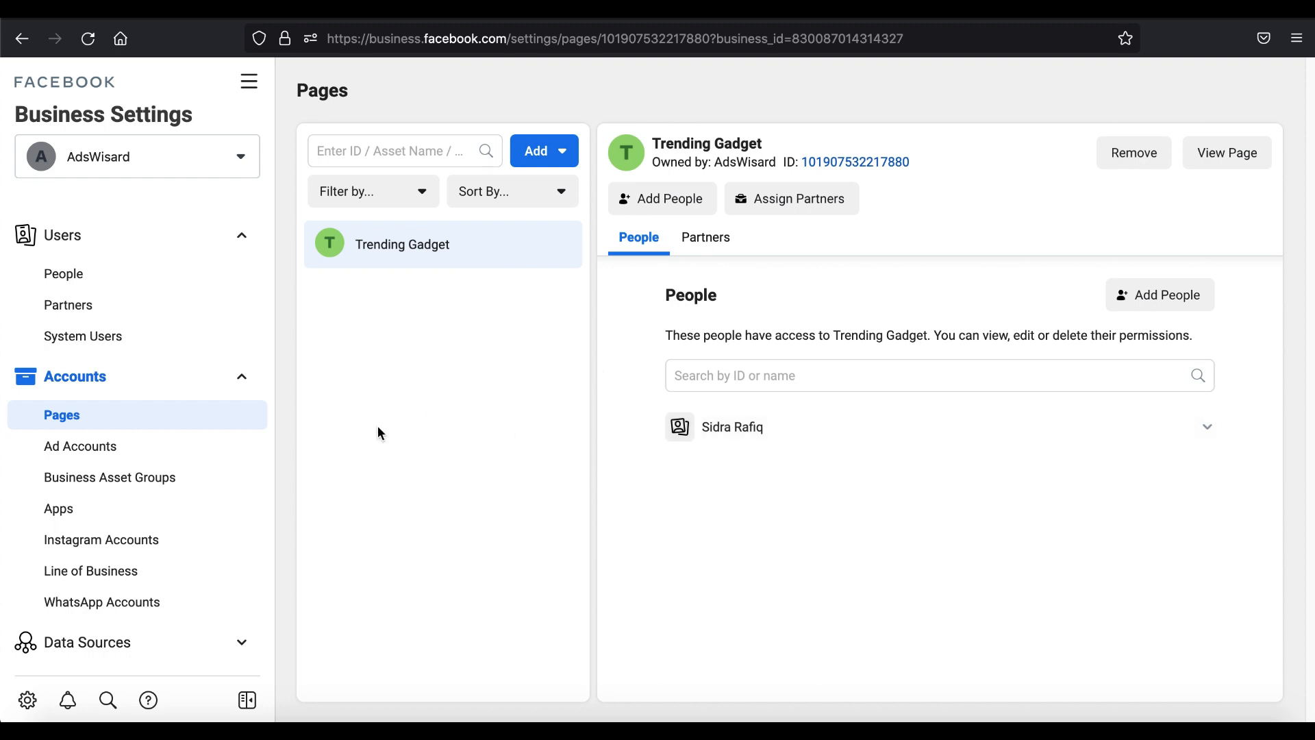
Start a new ad account for the business and name it AdsWisarrd.
click(154, 451)
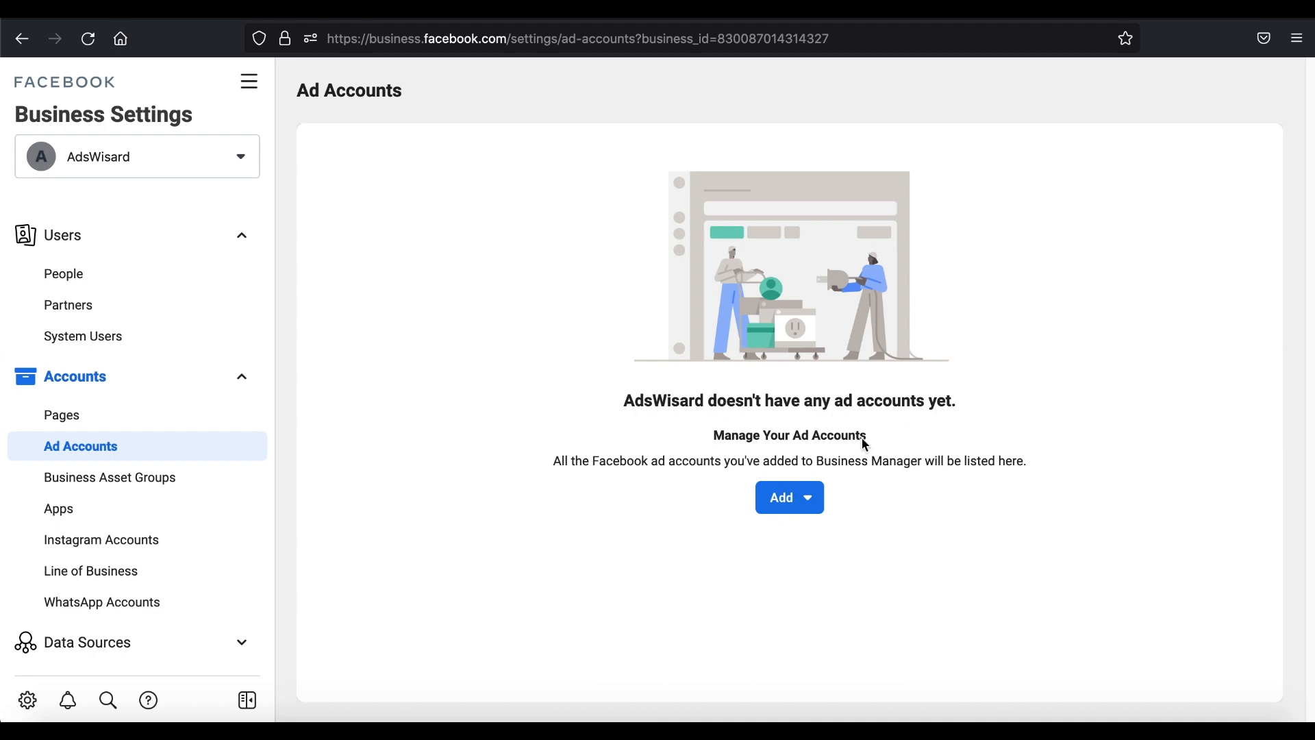
click(777, 506)
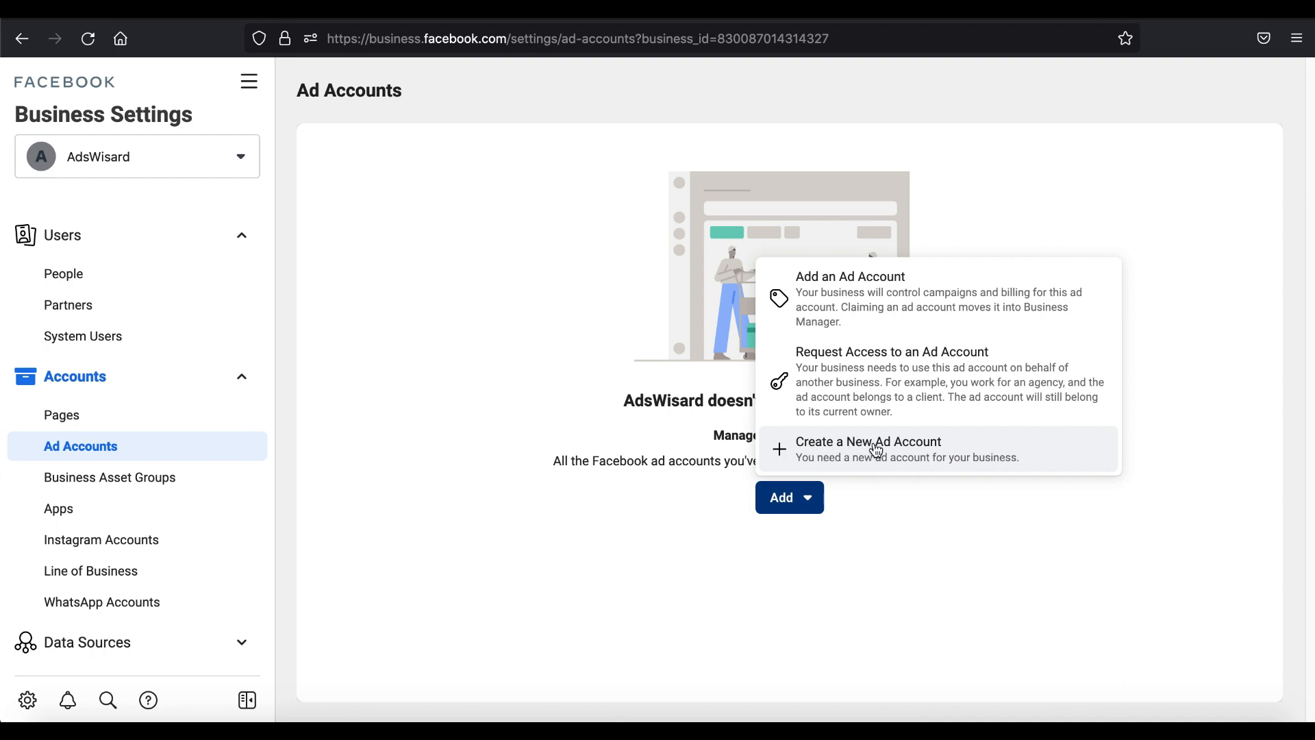
click(895, 460)
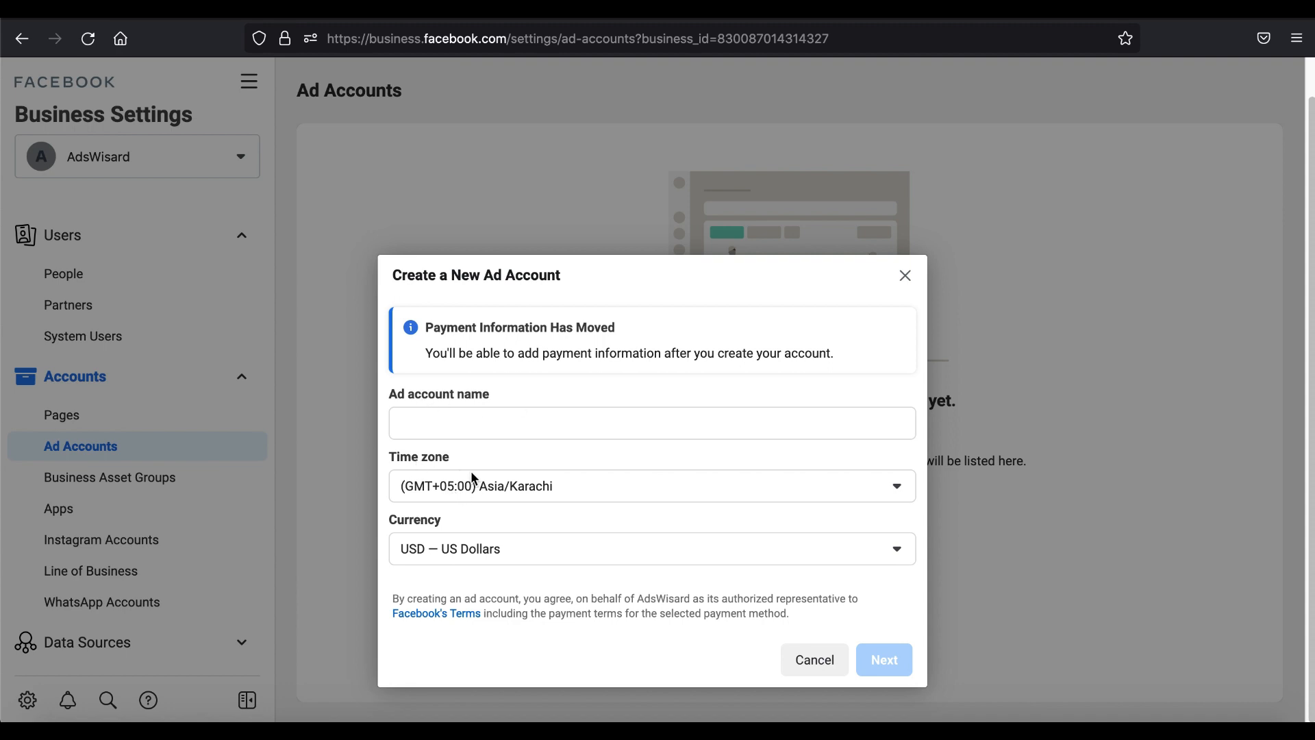
click(531, 423)
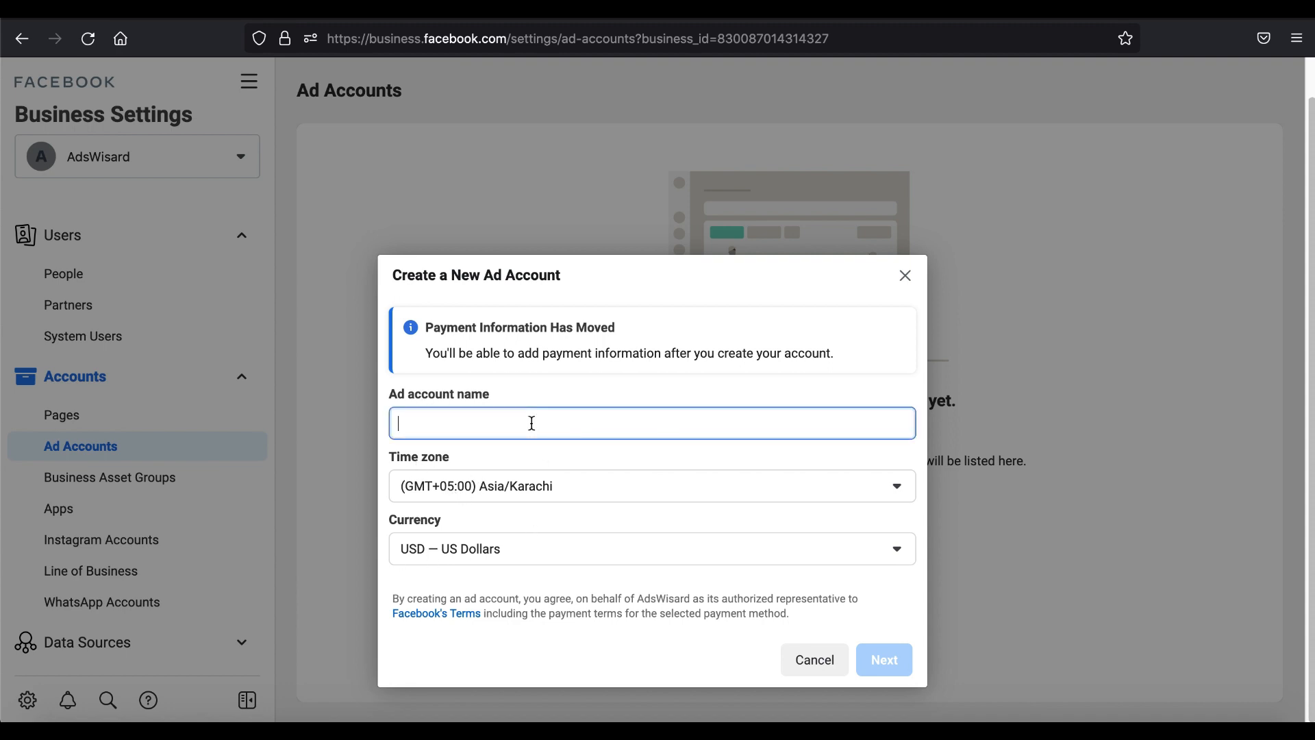
text(AdsWisarrd)
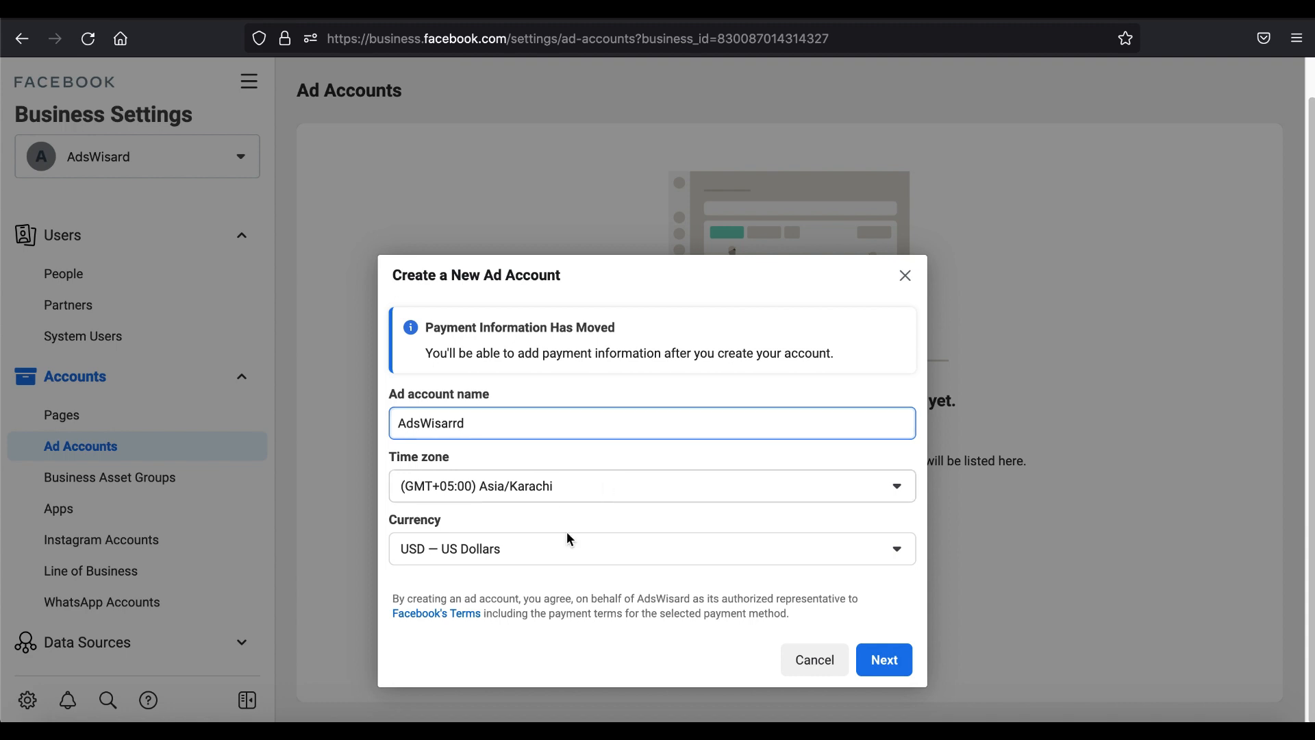
Set the ad account's time zone to (GMT-04:00) America/New York and continue to the usage question.
click(896, 490)
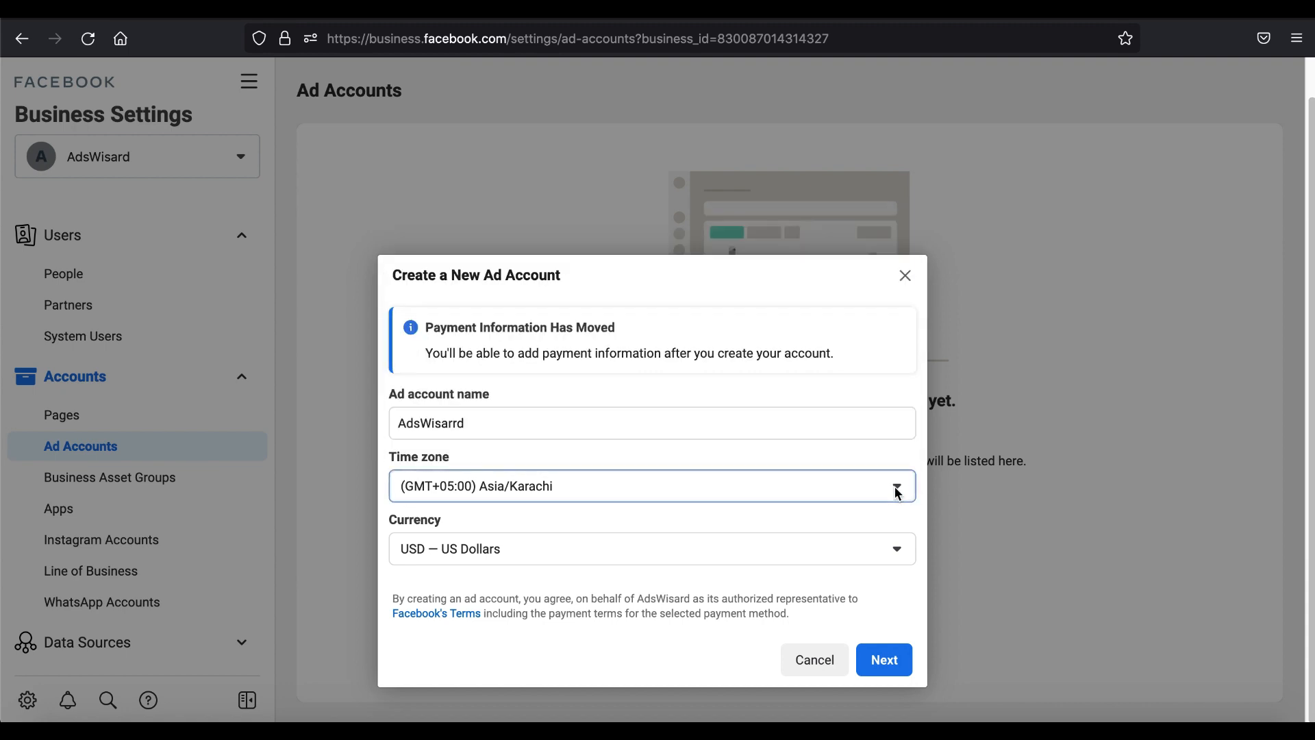
click(809, 474)
scroll(717, 393, up, 3)
scroll(717, 393, up, 15)
scroll(717, 392, up, 15)
scroll(718, 393, up, 10)
scroll(728, 343, up, 3)
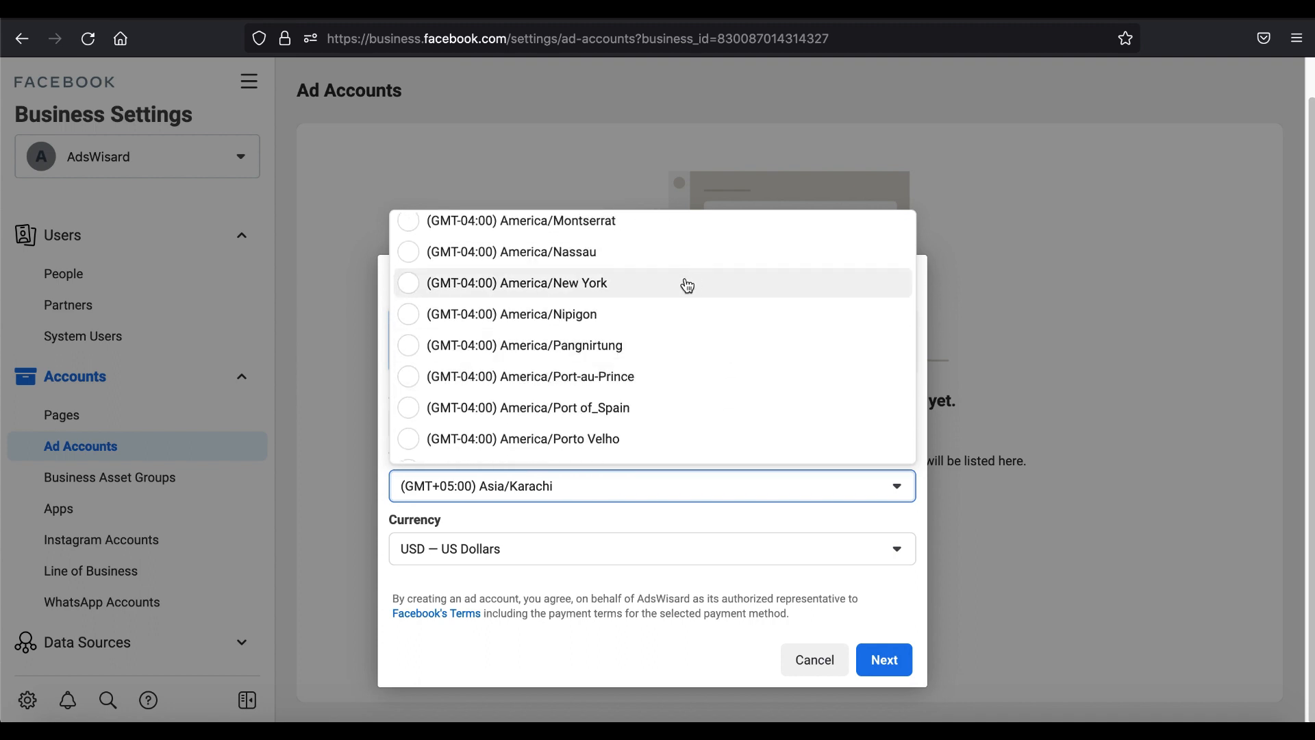
click(685, 285)
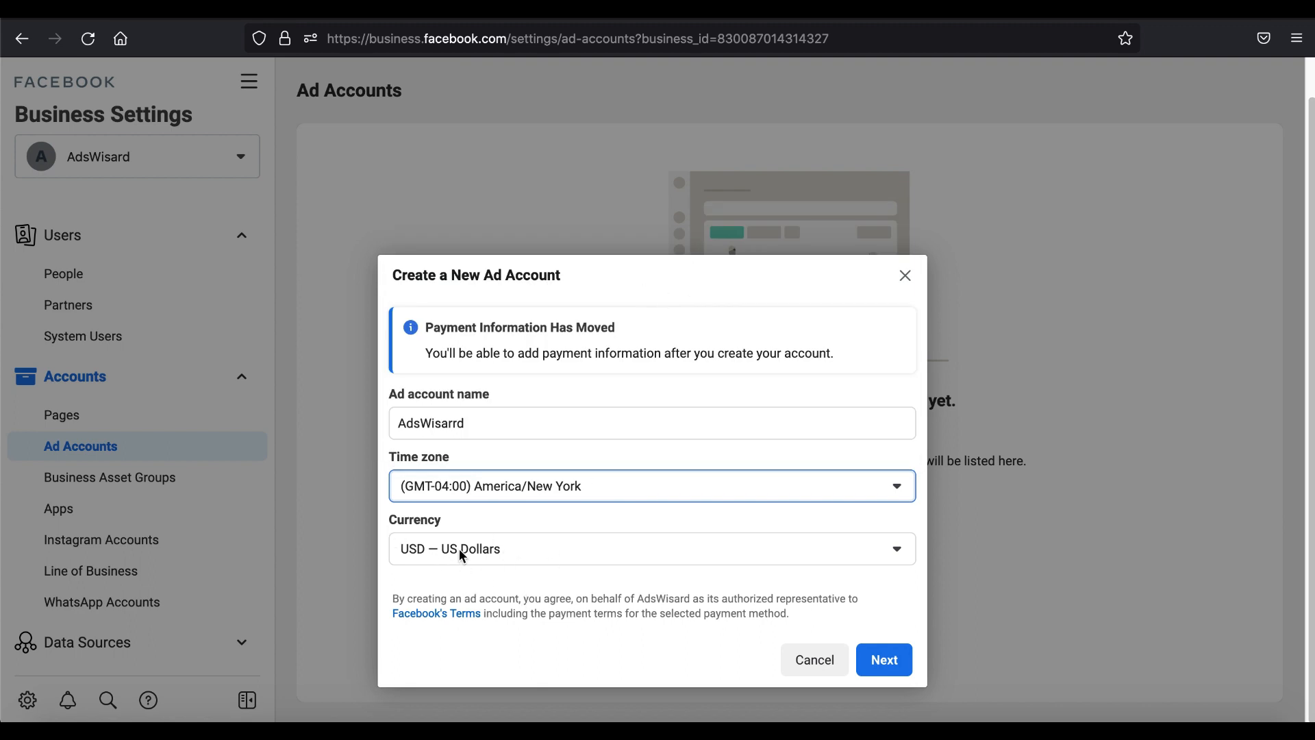
click(886, 661)
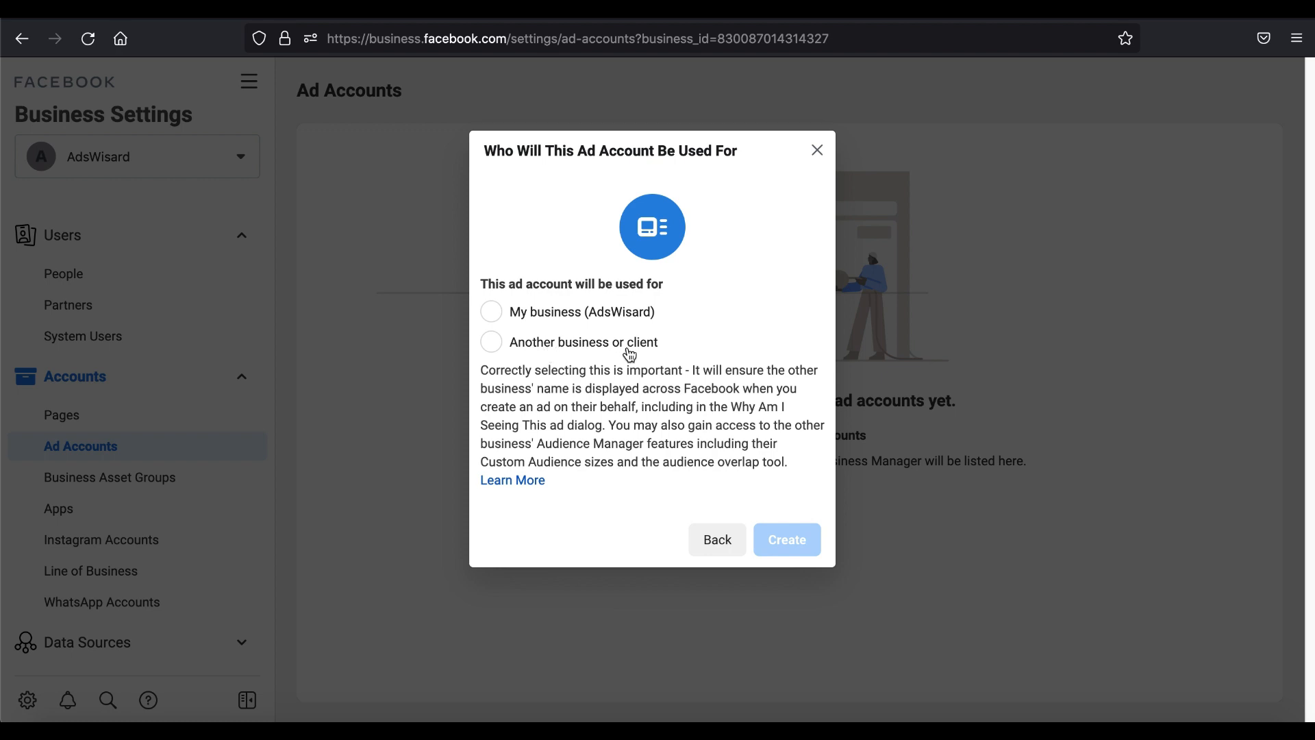
Specify that the ad account will be used for My business (AdsWisard) and create it.
click(576, 350)
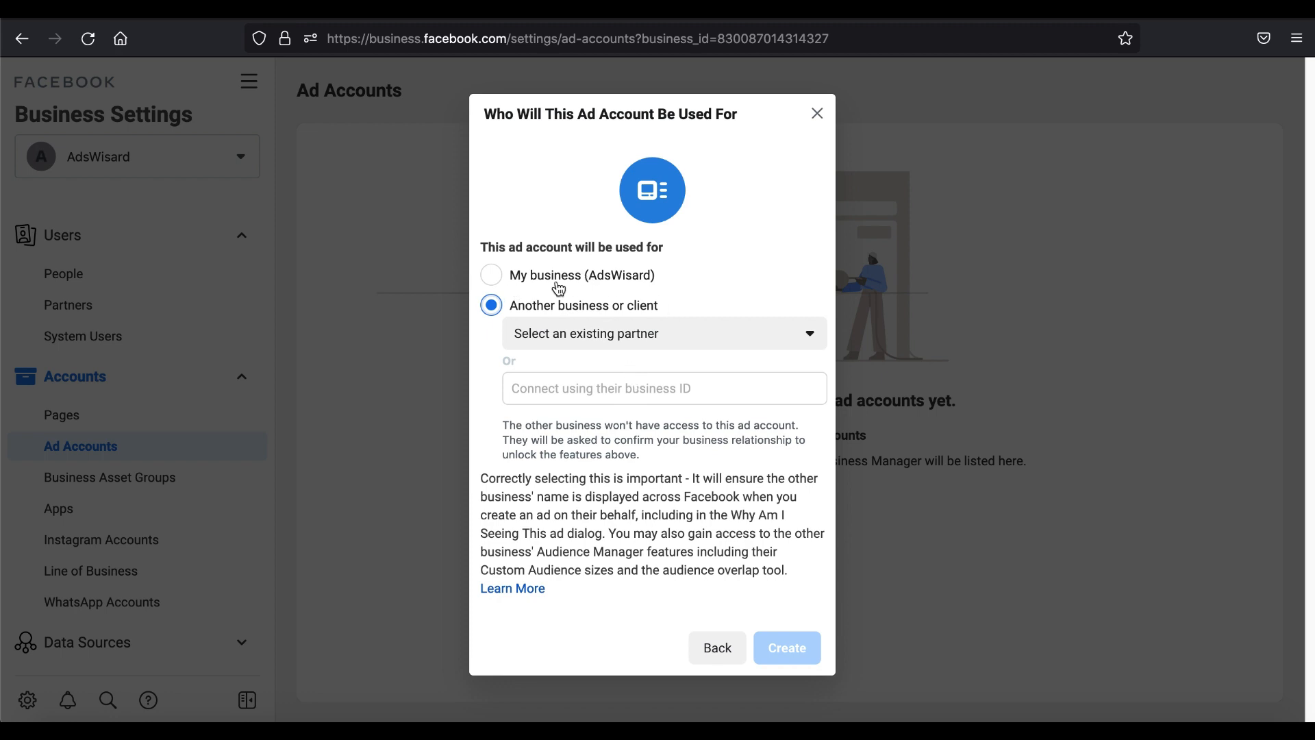
click(554, 284)
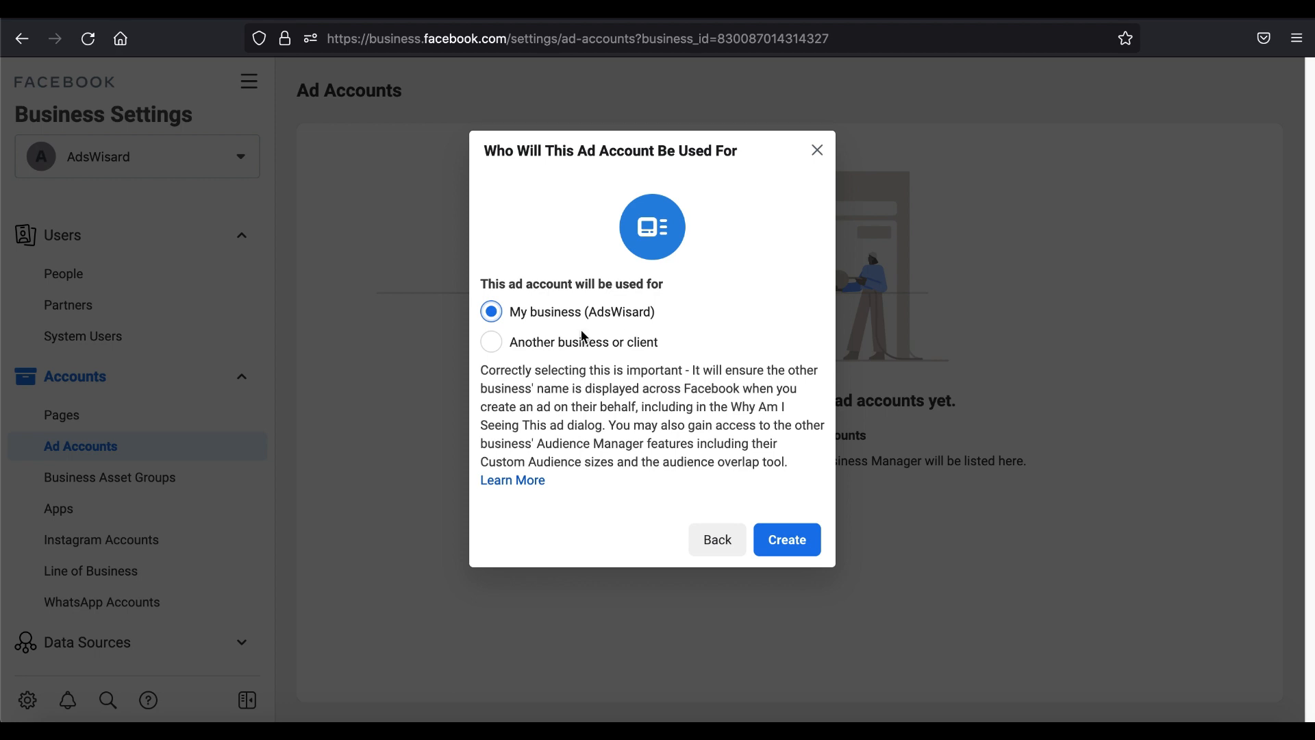
click(799, 553)
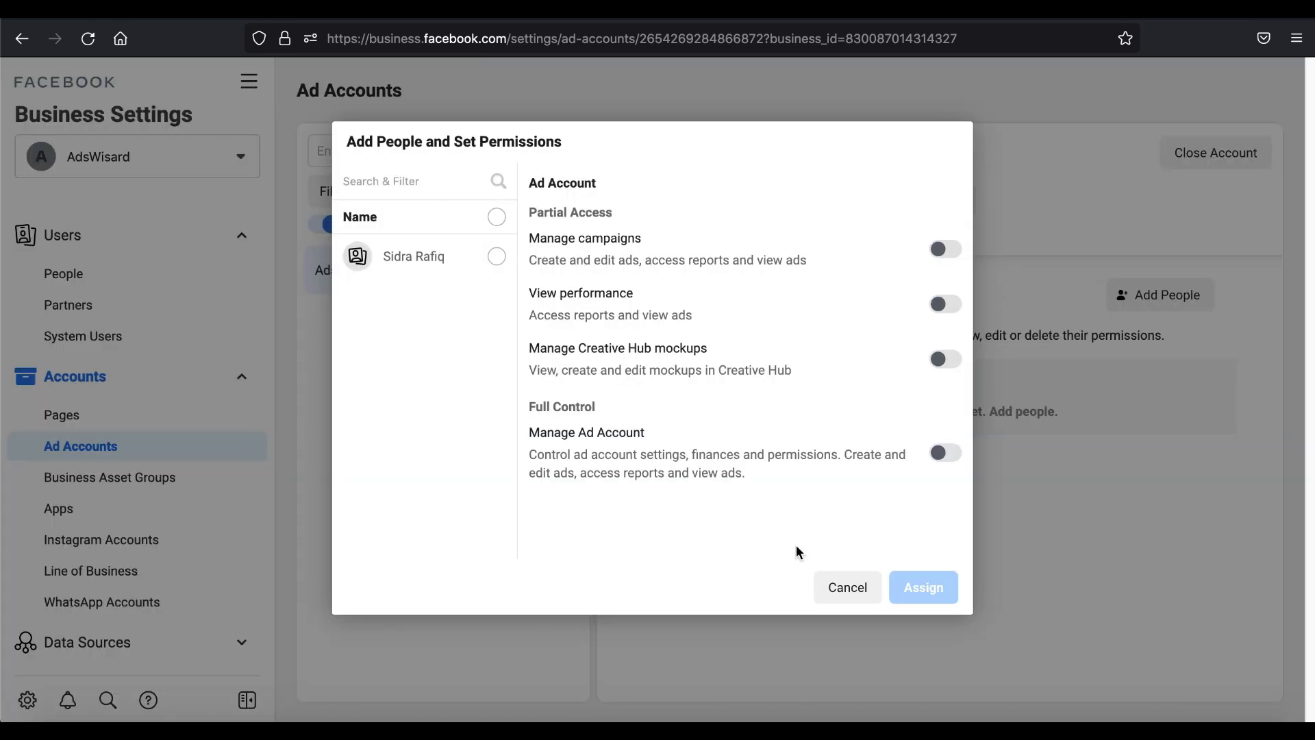
Assign the only listed person full control of the new ad account with the Manage Ad Account permission.
click(498, 258)
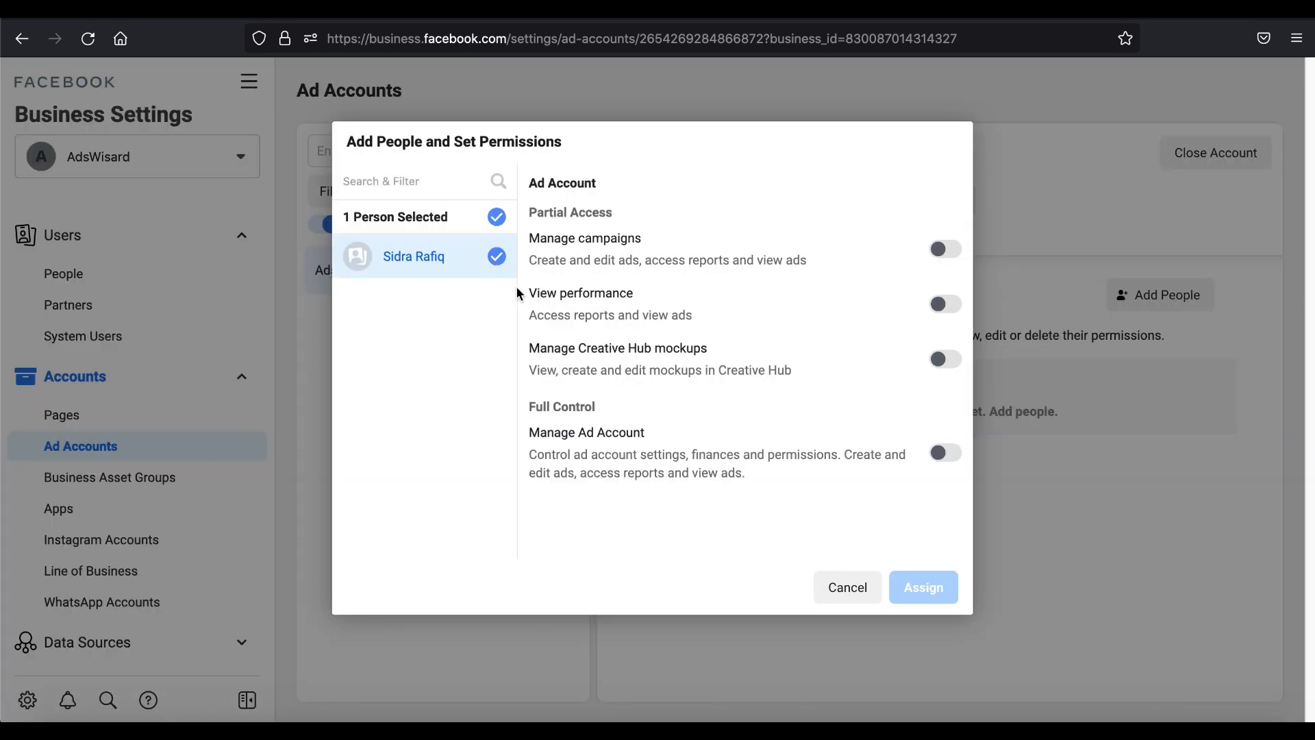
click(946, 453)
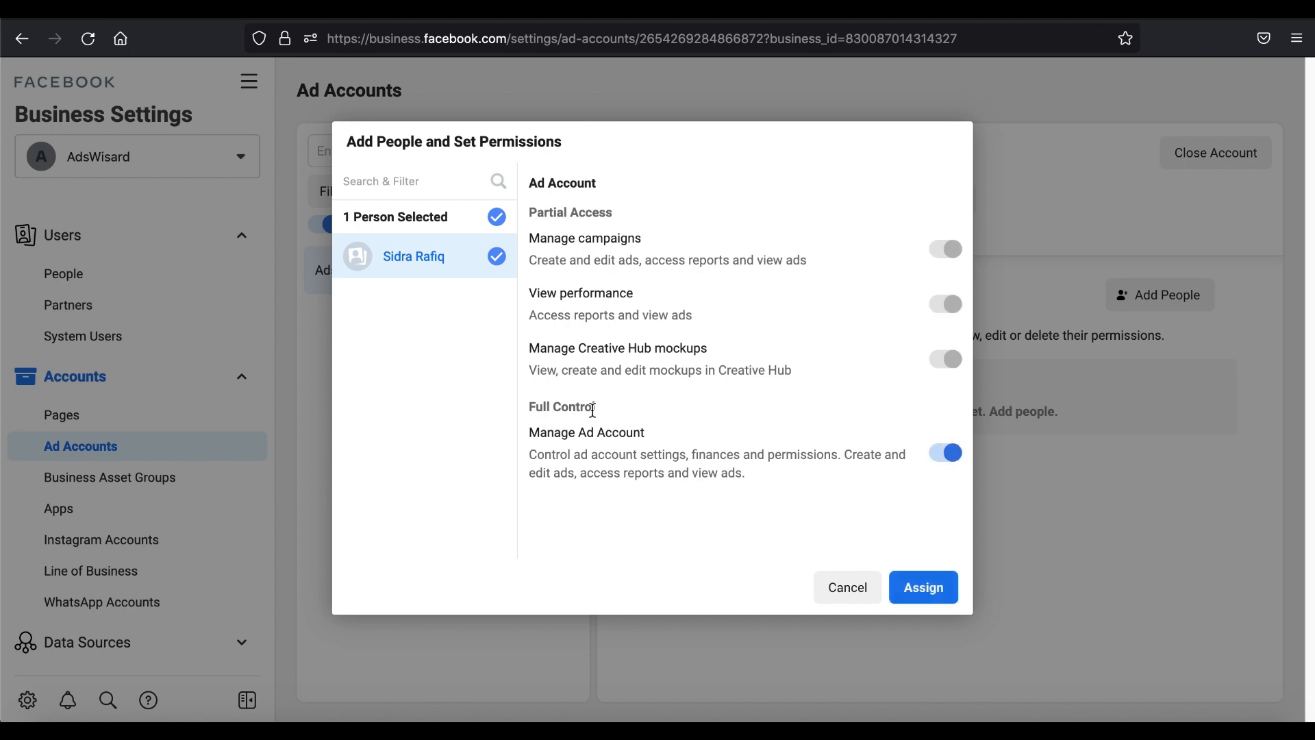
click(934, 594)
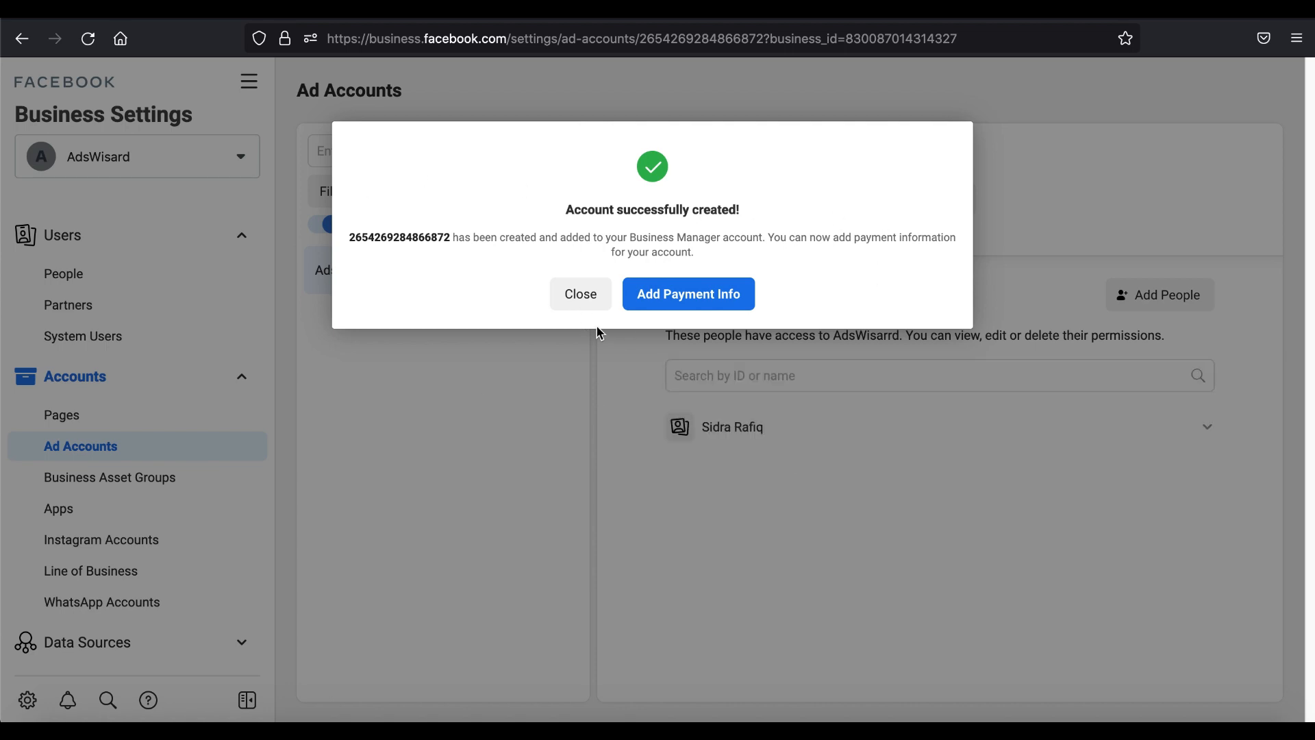
Open the payment info setup for the new ad account and close its location and currency form without saving.
click(695, 296)
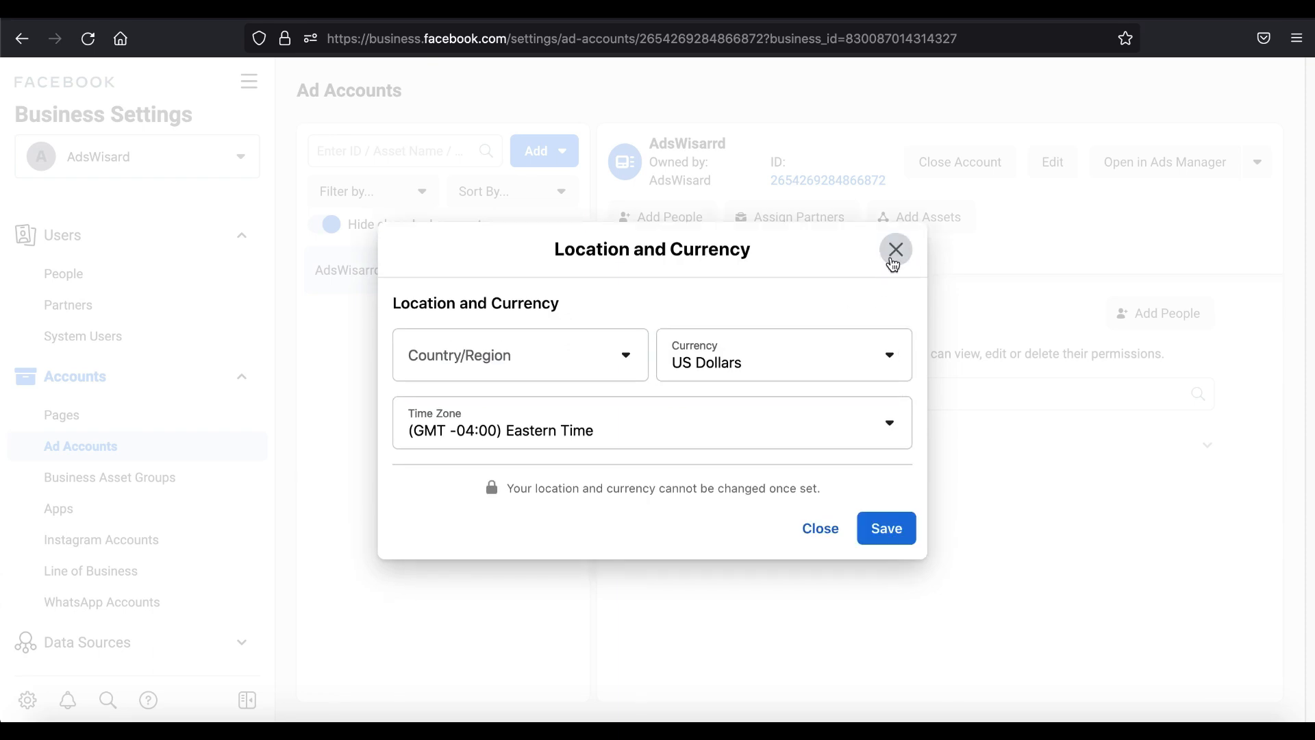
click(893, 252)
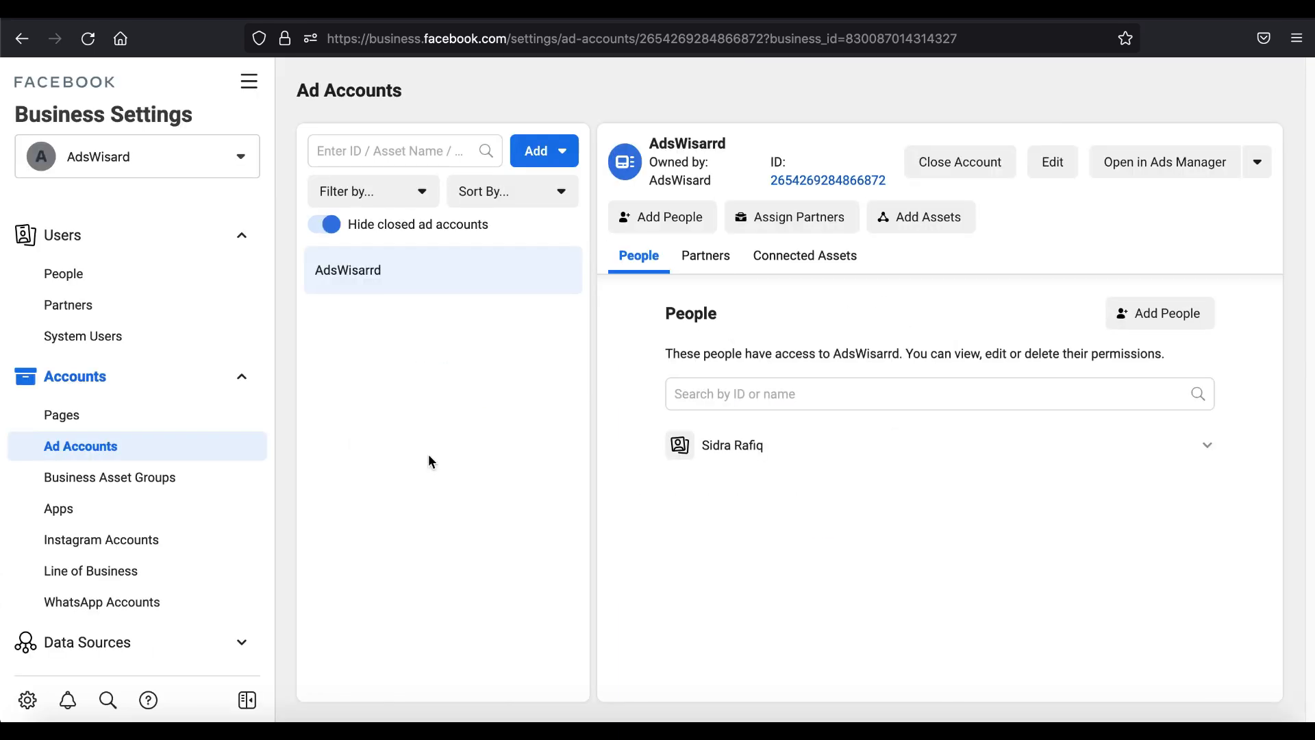
Review the Business Asset Groups introduction and its options for organizing work, and close the setup without choosing one.
click(100, 489)
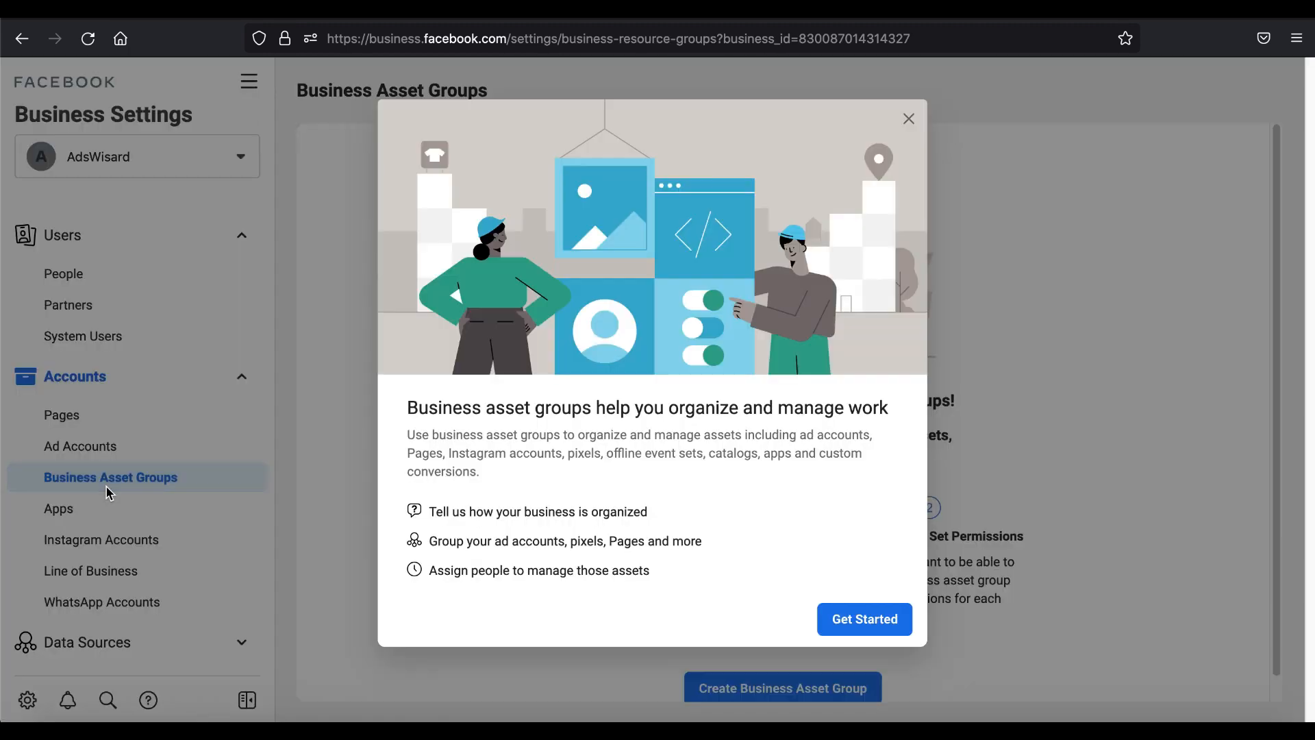
click(875, 626)
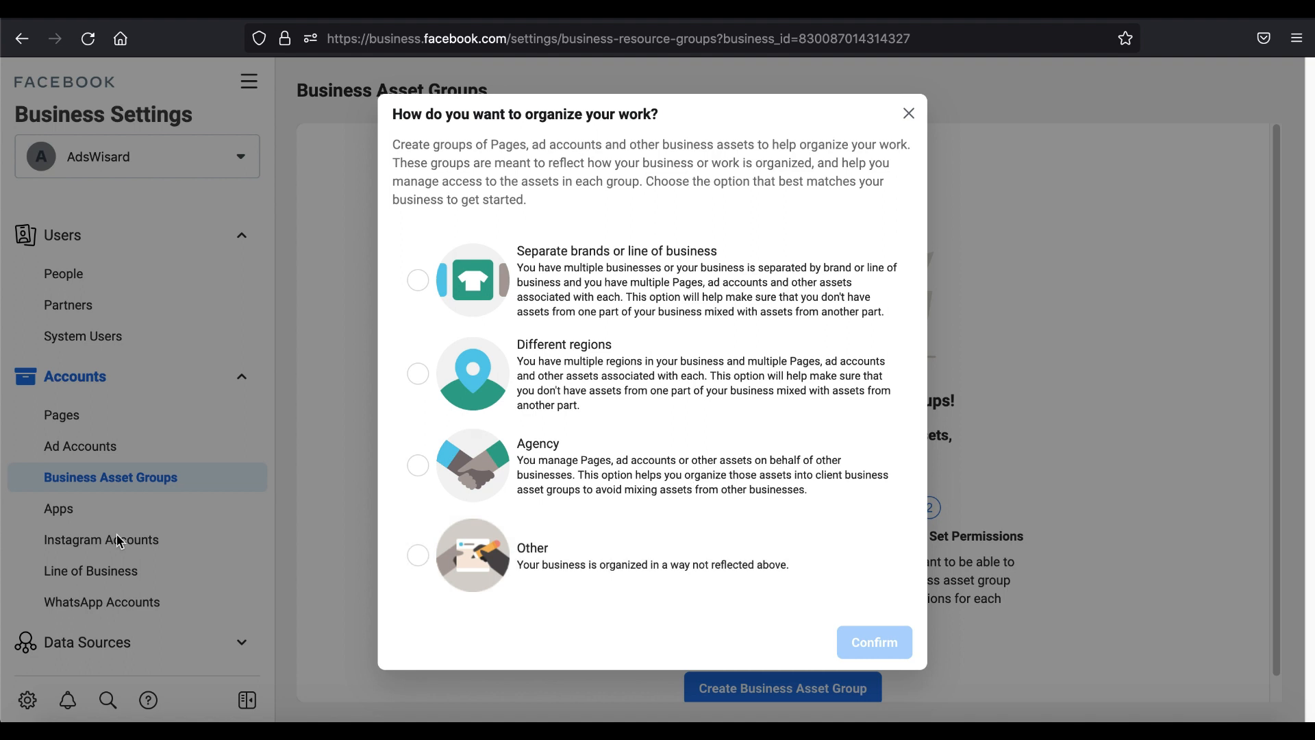
click(911, 115)
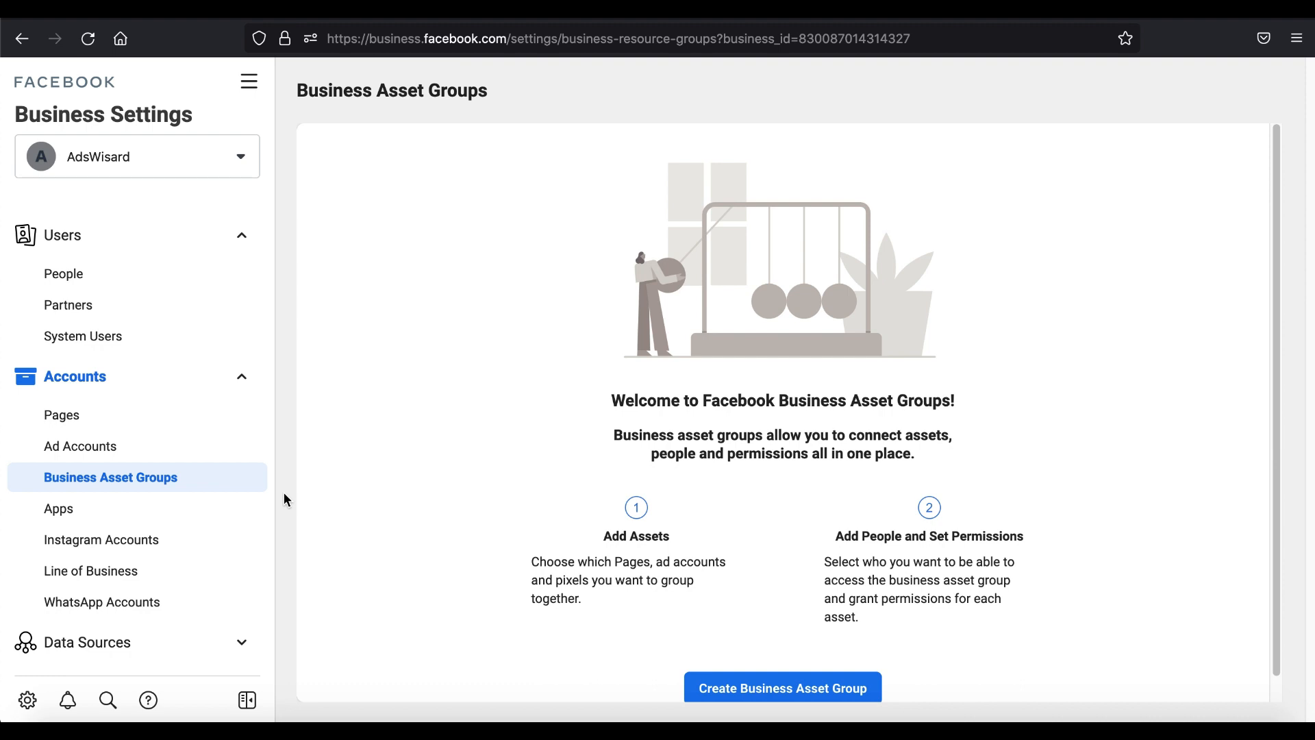
Look through the Apps, Instagram Accounts, Line of Business and WhatsApp Accounts sections, and return to the business's Pages.
click(83, 515)
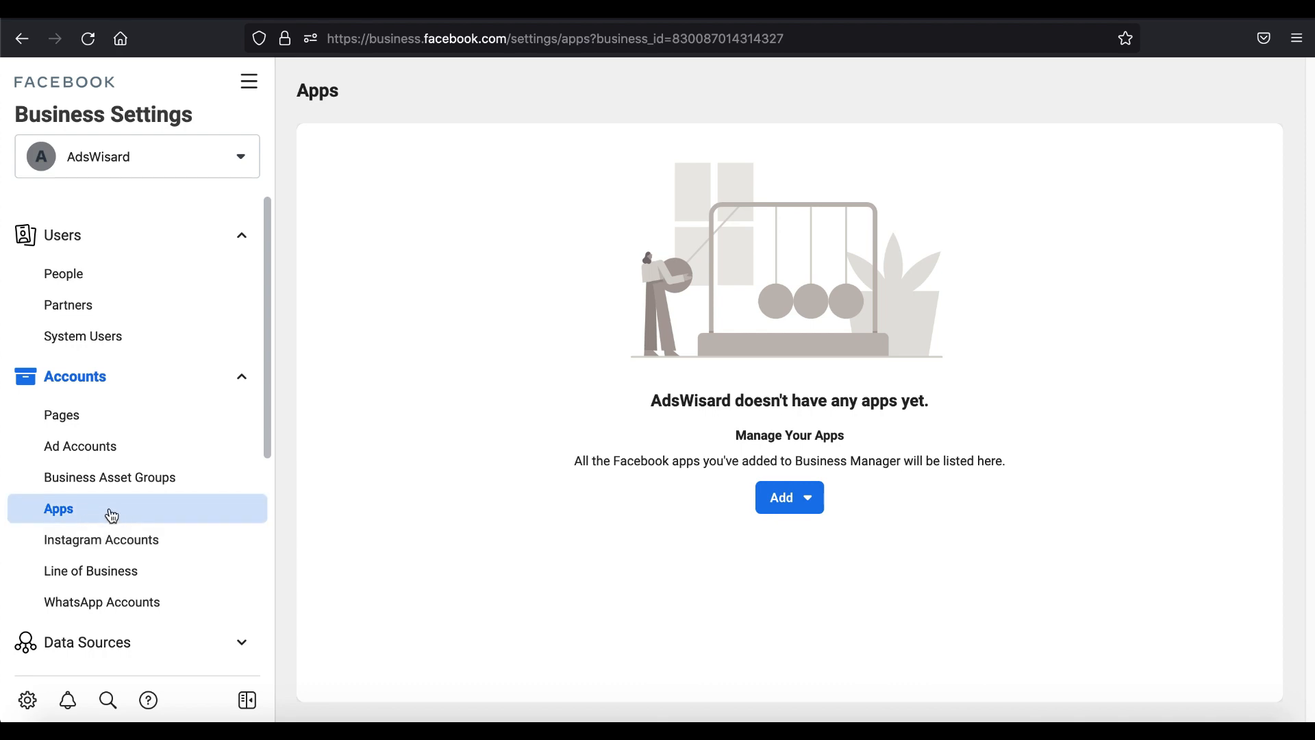
click(144, 546)
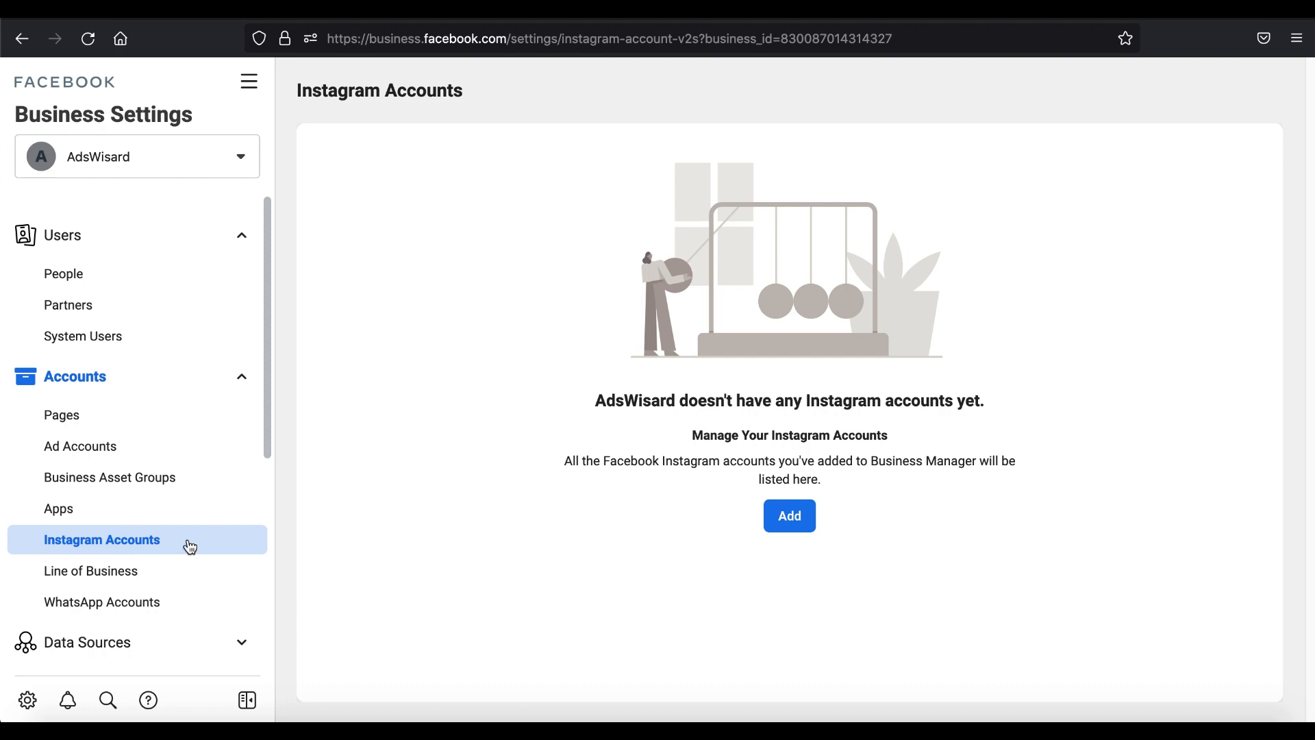
click(152, 578)
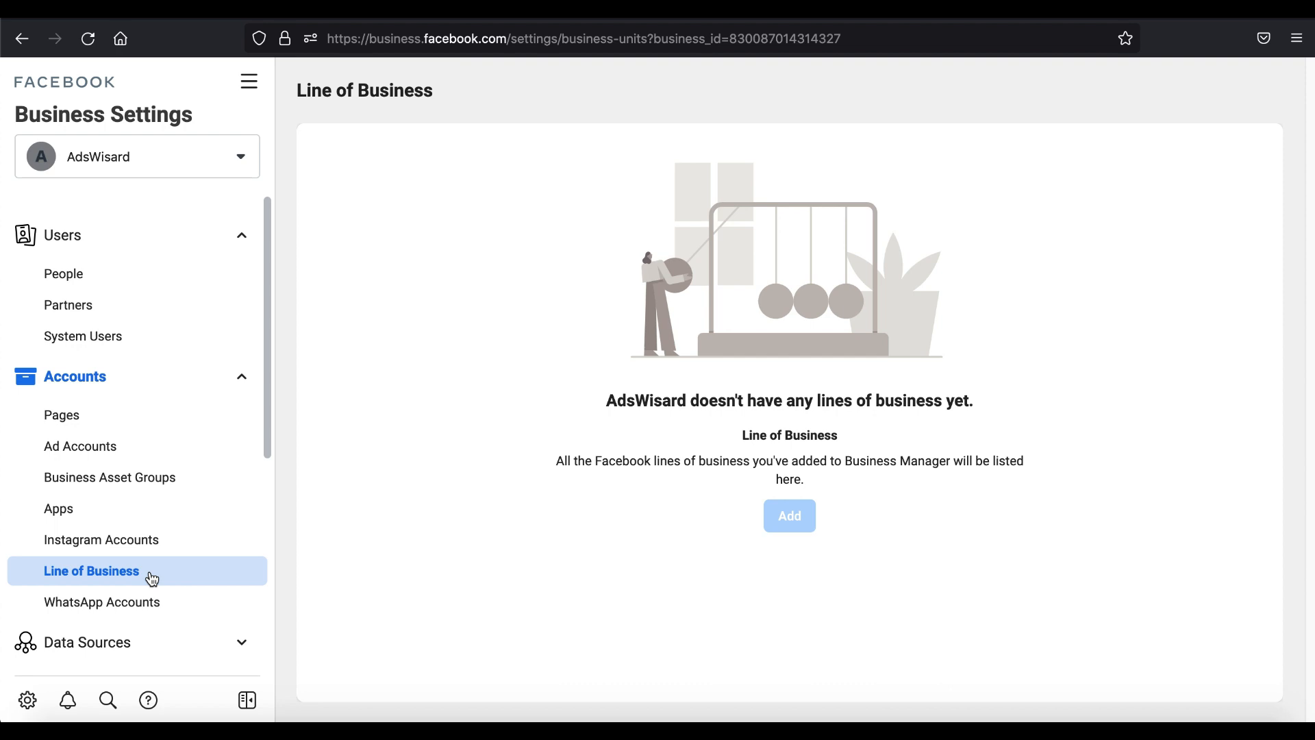
click(101, 606)
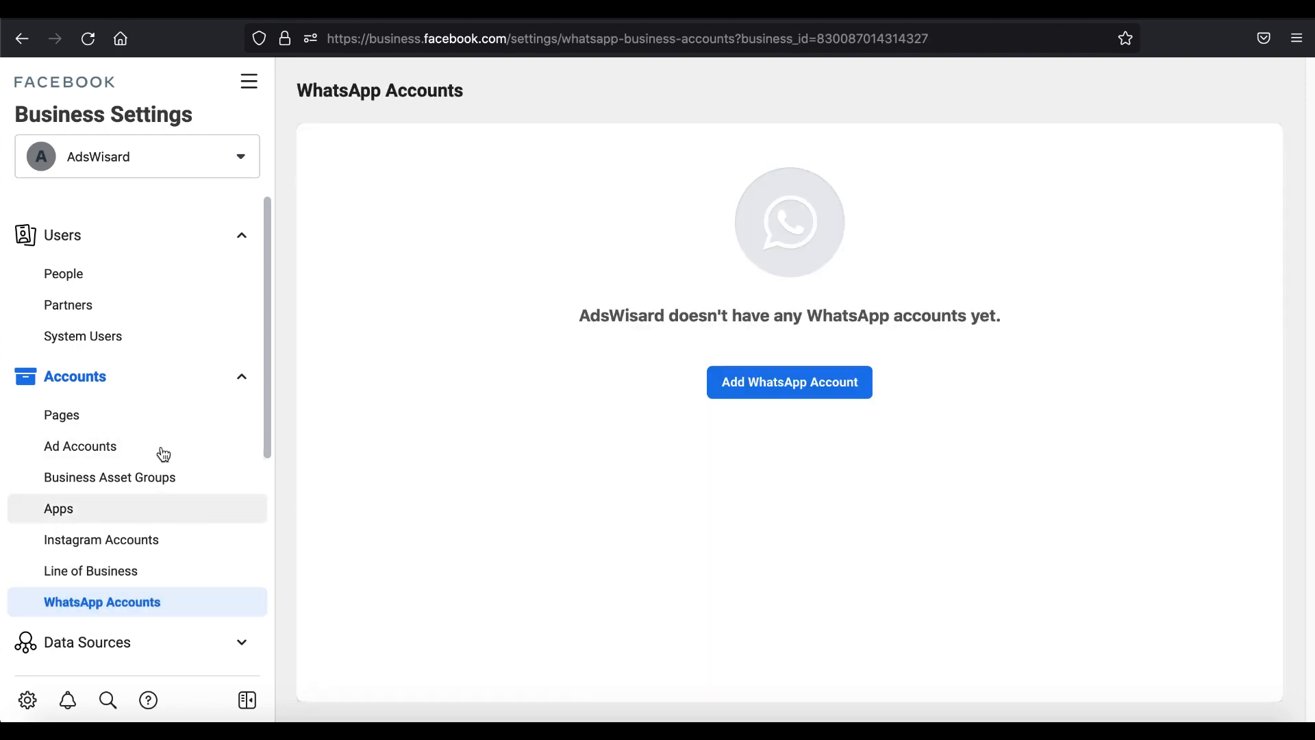
click(132, 420)
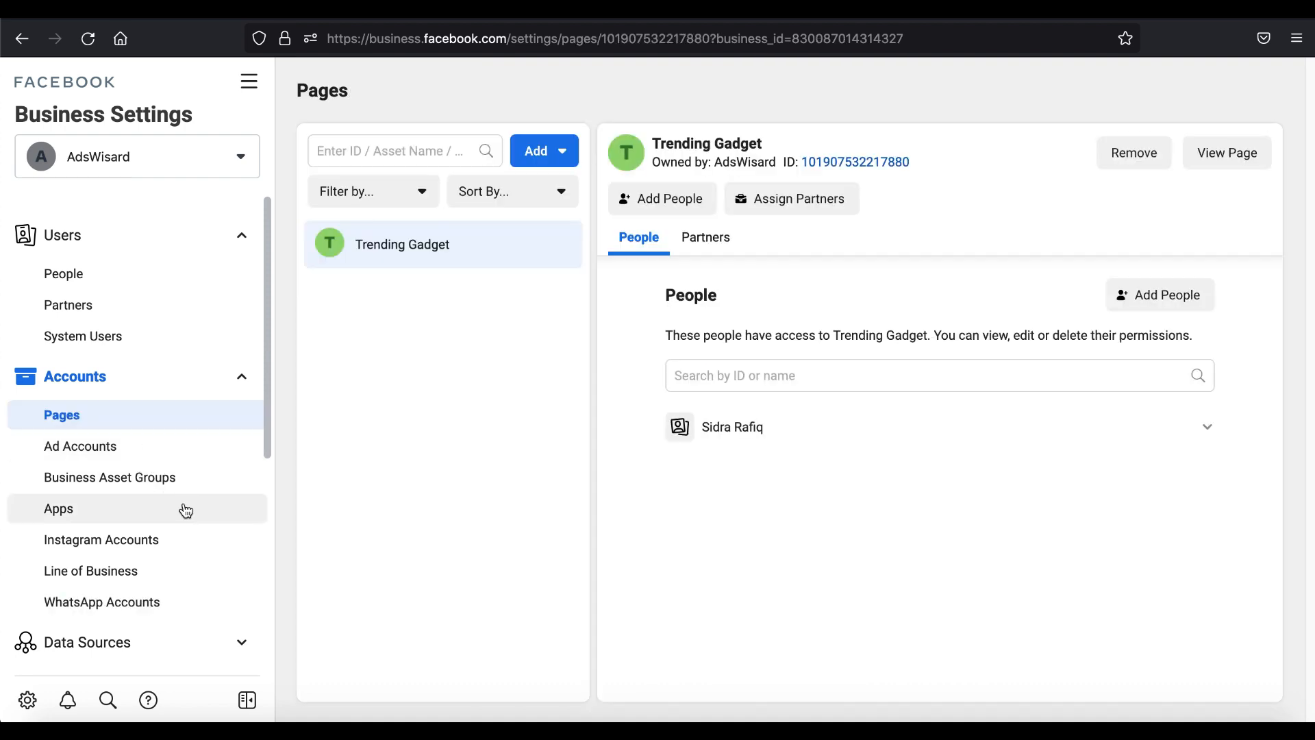
scroll(185, 511, down, 1)
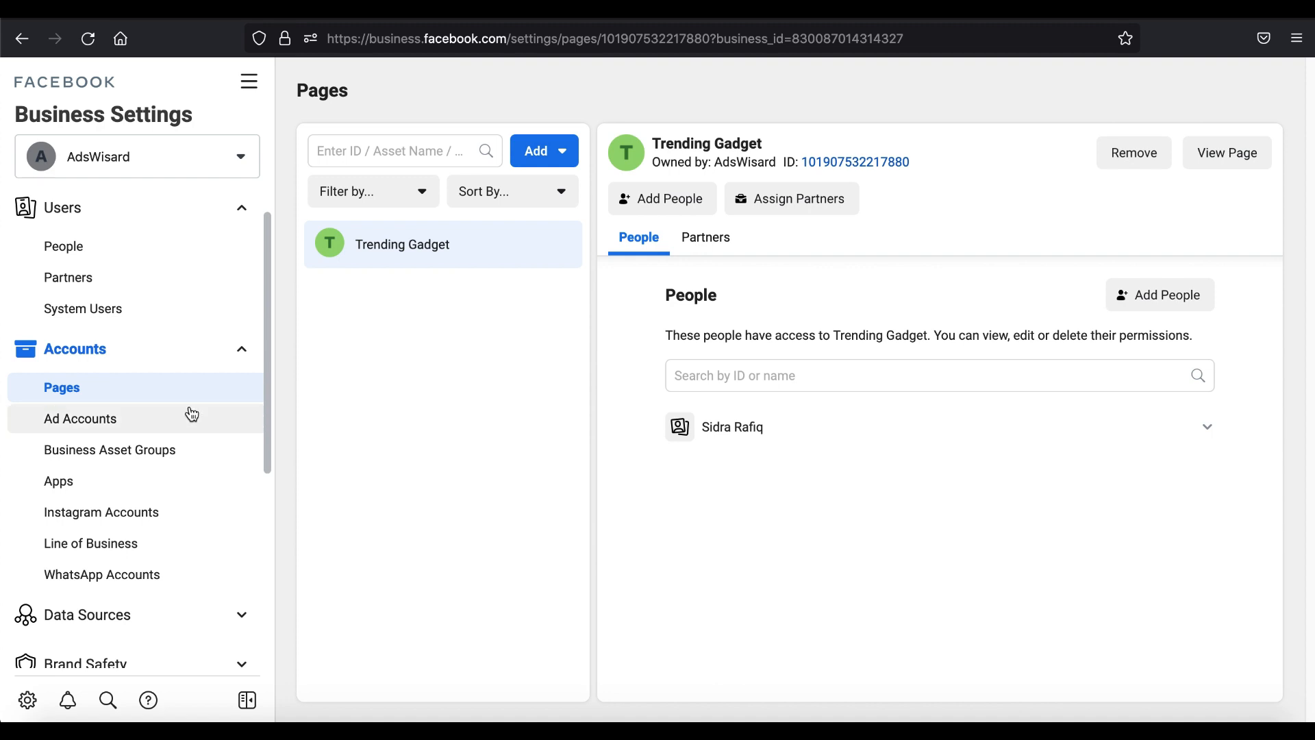
key(super+shift+5)
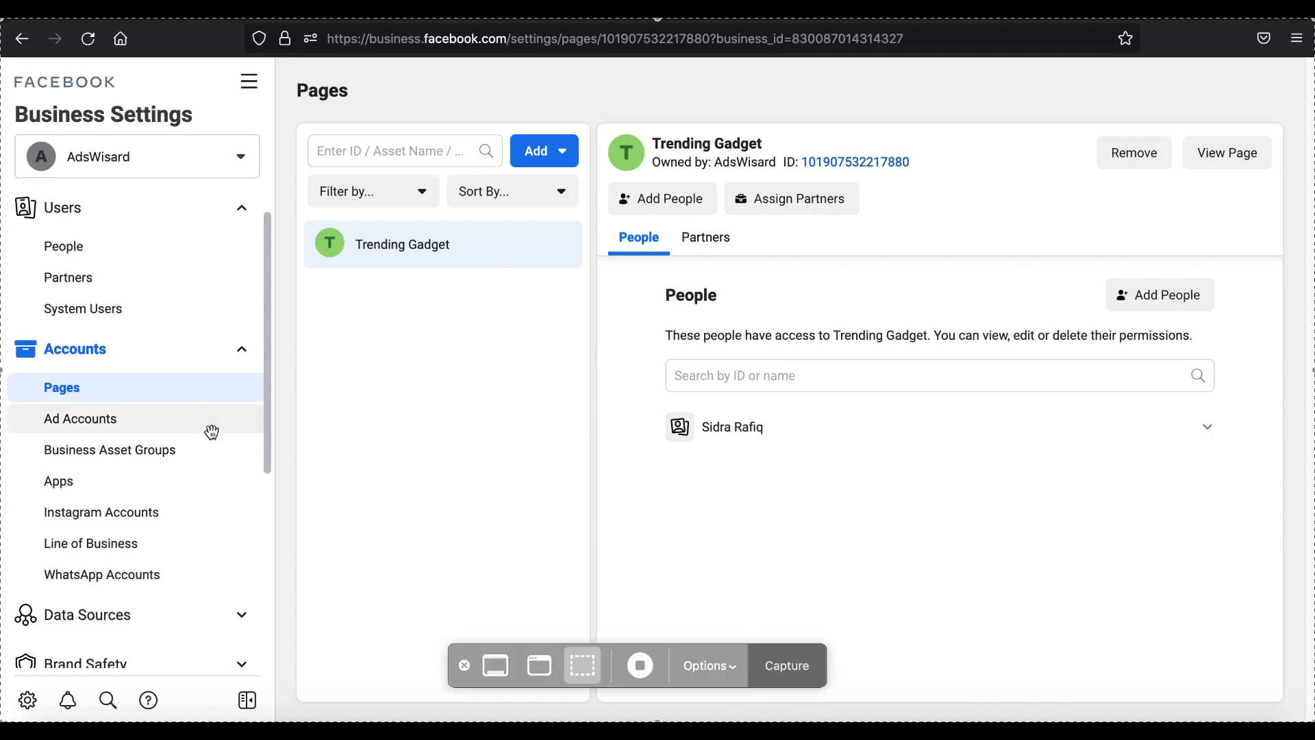